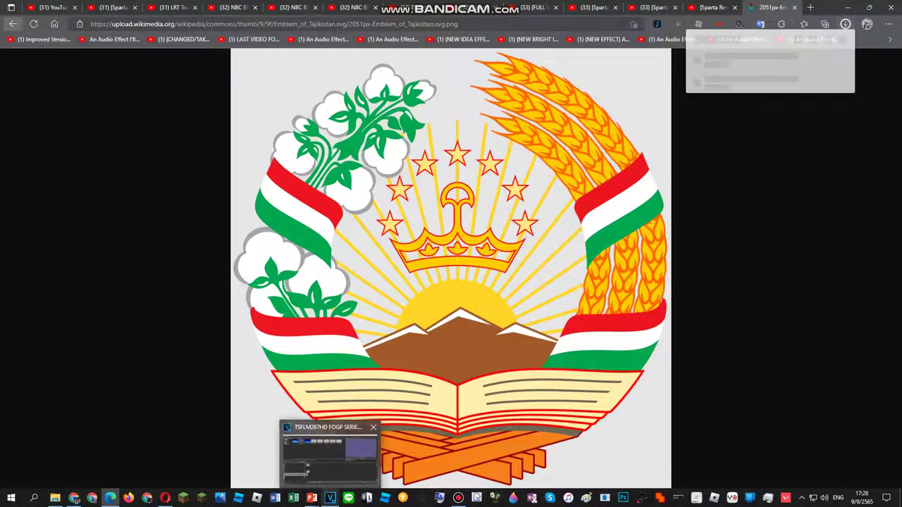
Switch to the open VEGAS Pro project and continue the Vegasaur trial from the reminder
left_click(330, 498)
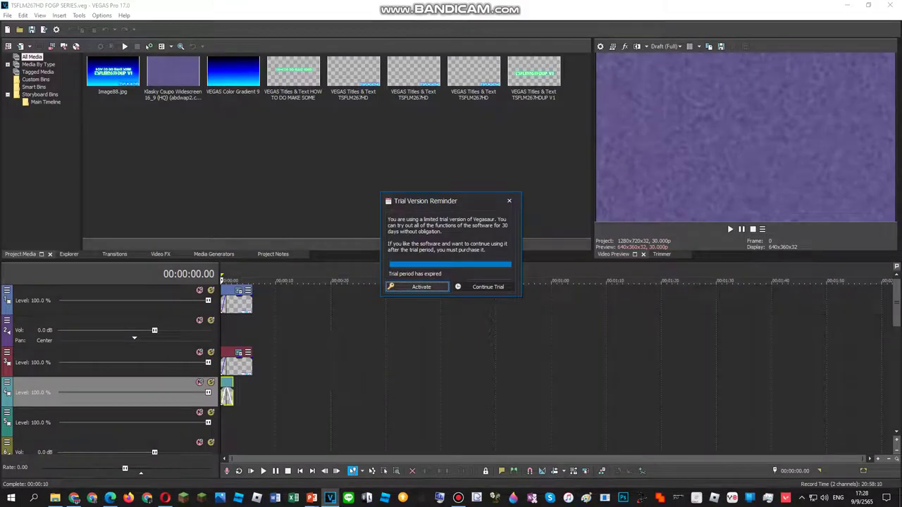
left_click(488, 287)
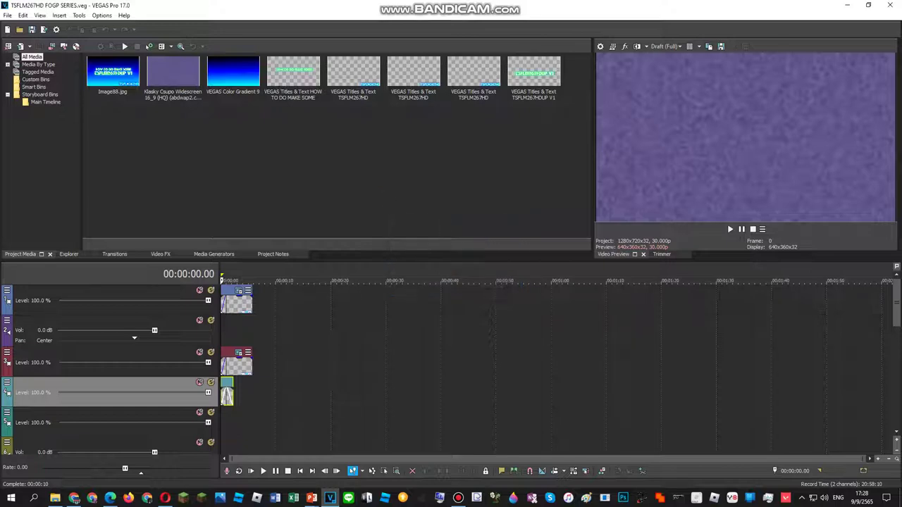
scroll(109, 369, "down", 2)
scroll(451, 366, "down", 4)
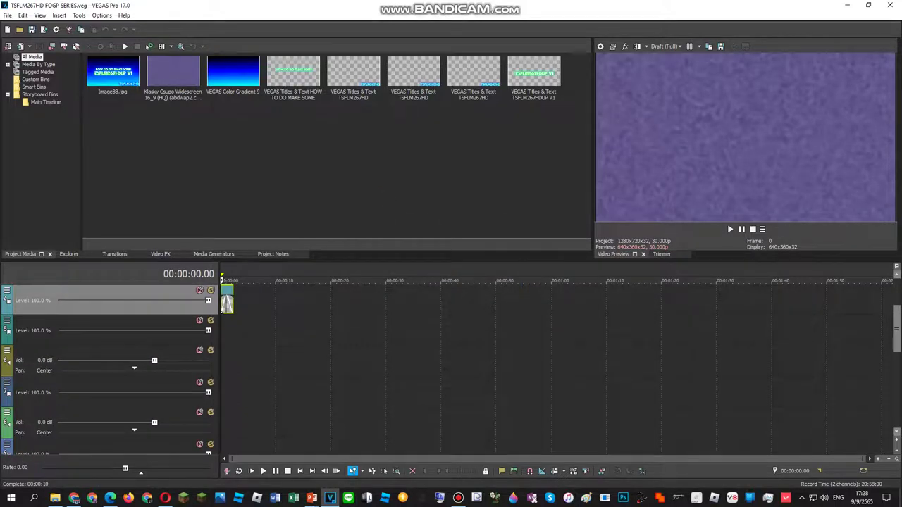
Add a Titles & Text generator with the default preset at the start of the empty track 5
left_click(160, 253)
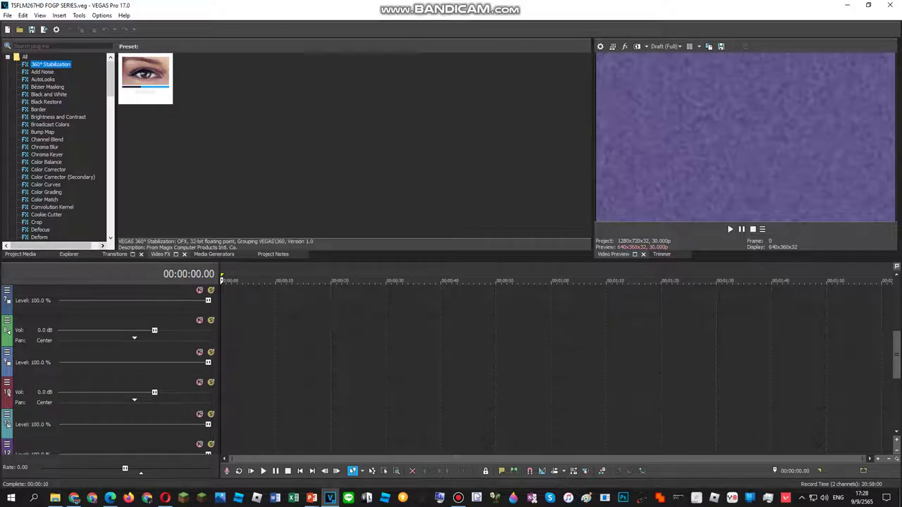
left_click(213, 254)
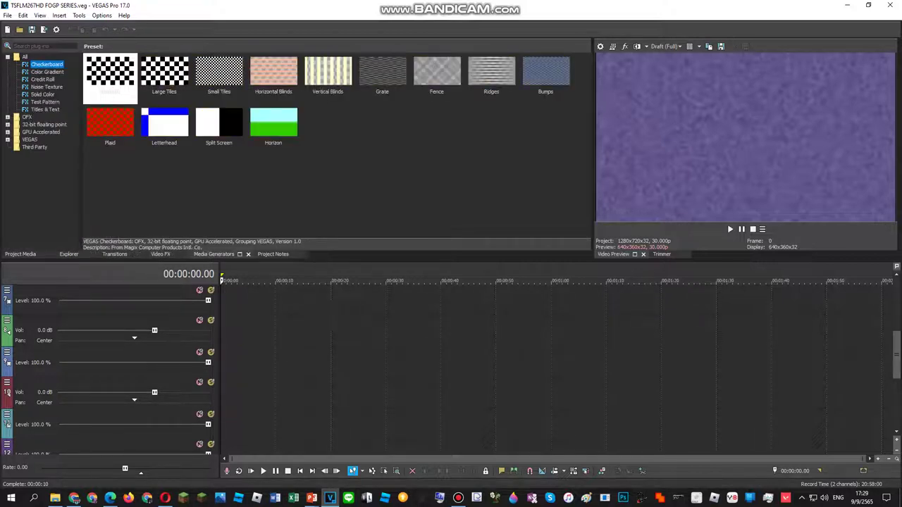
left_click(45, 109)
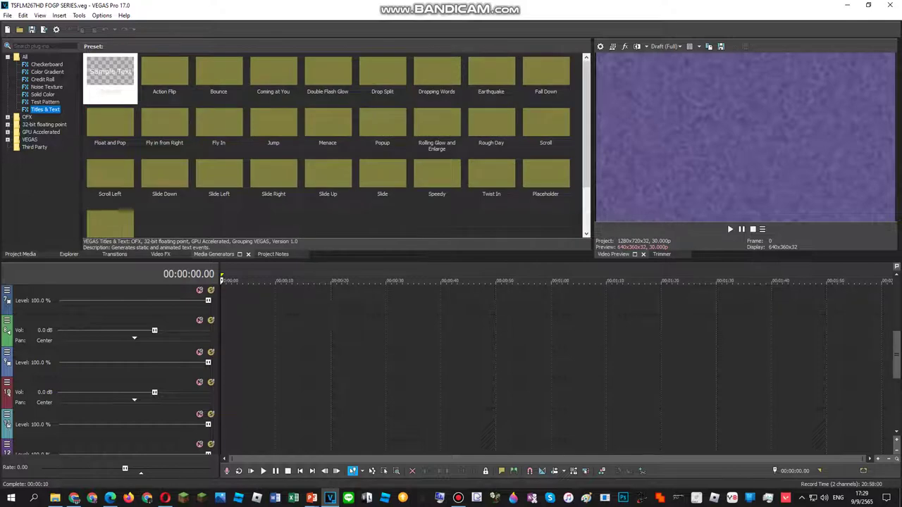
left_click_drag(896, 354, 896, 320)
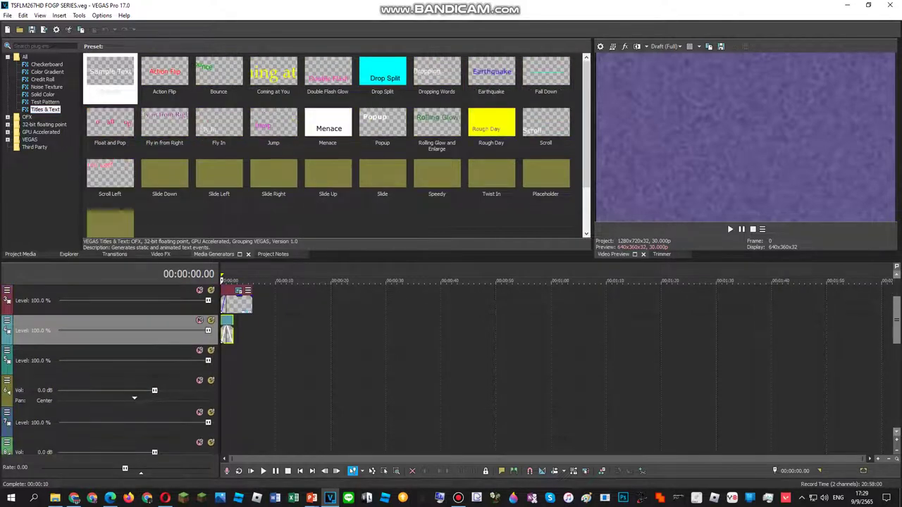
scroll(451, 370, "up", 6)
left_click_drag(110, 76, 222, 360)
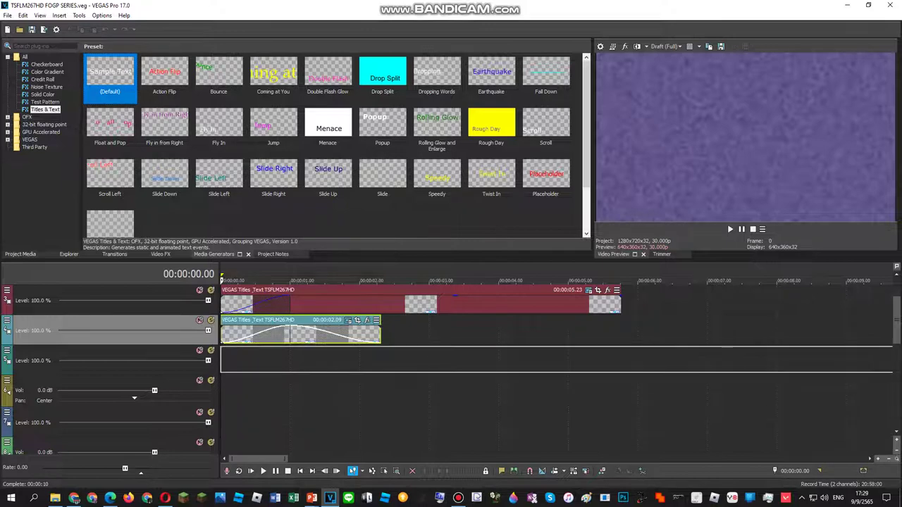
left_click_drag(296, 359, 296, 359)
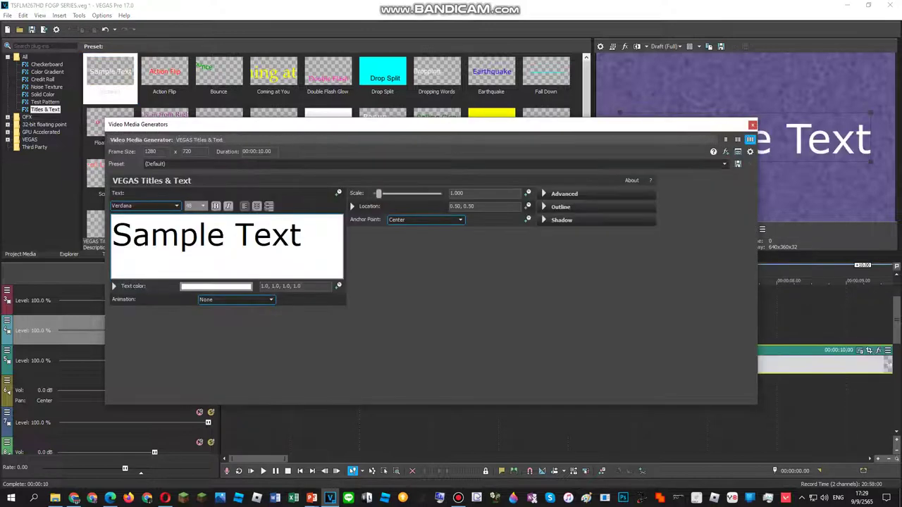
Replace the sample text with TAJIKISTAN INDEPENDENCE DAY 2022 SPECIAL TO TSFLM267HD, scaled to about 0.194 and located at about 0.45, 0.96
left_click_drag(871, 162, 683, 61)
double_click(684, 61)
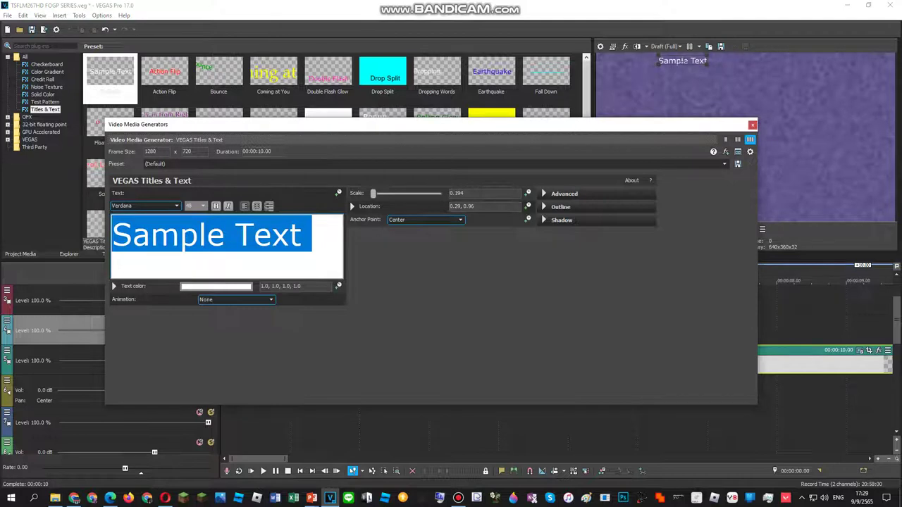
type("TAJIKI")
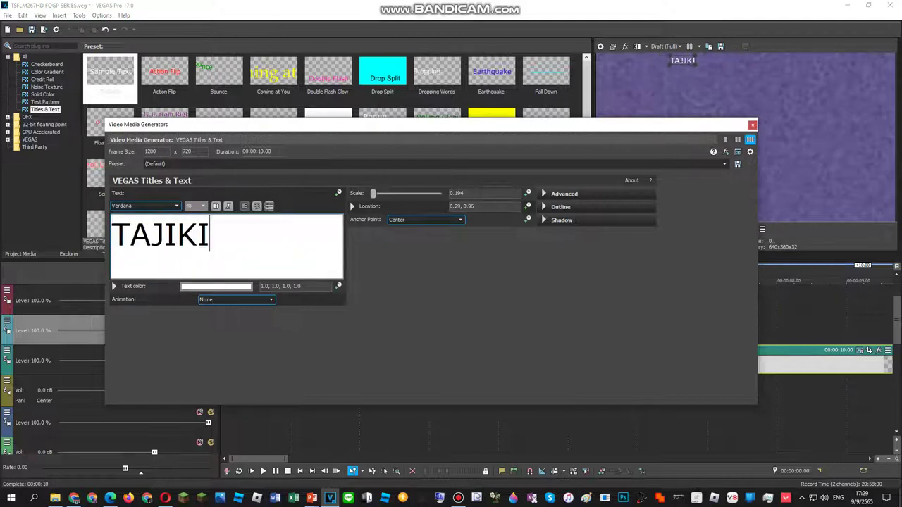
type("STAN INDE")
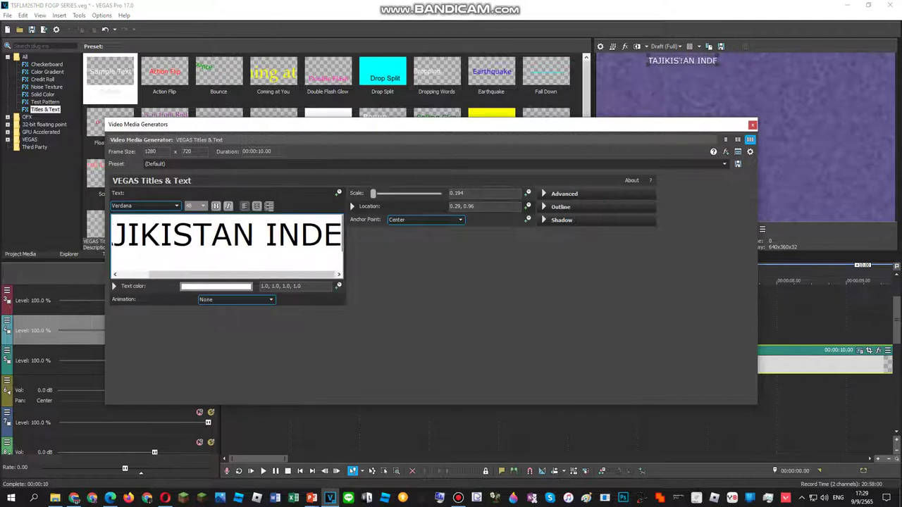
type("PENDENCE")
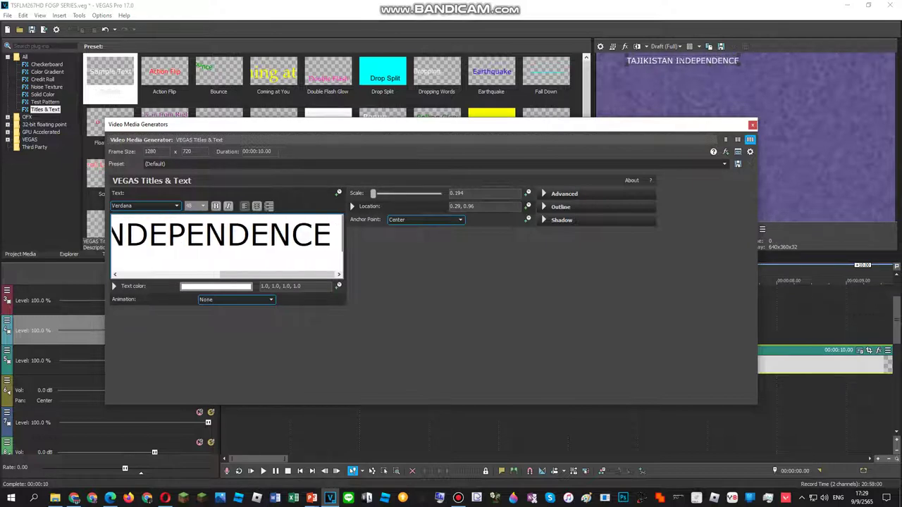
type(" DAY 2022")
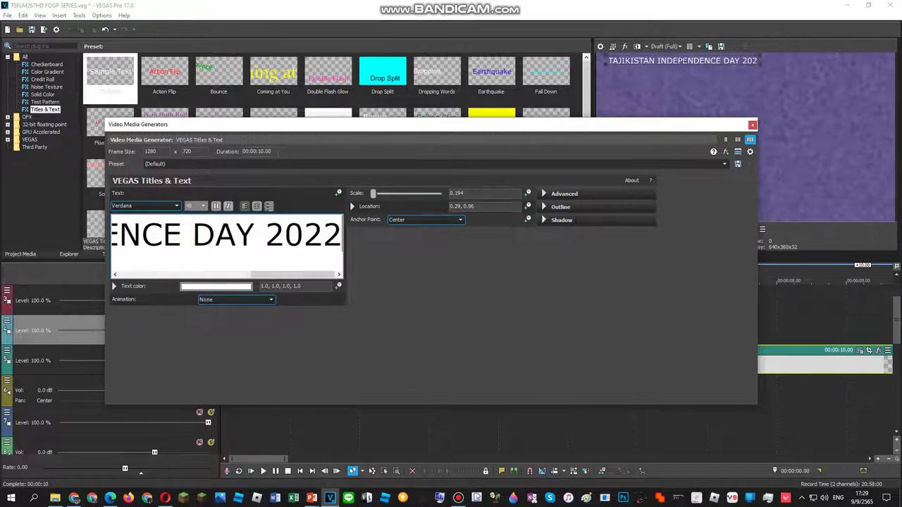
type(" SPECIAL")
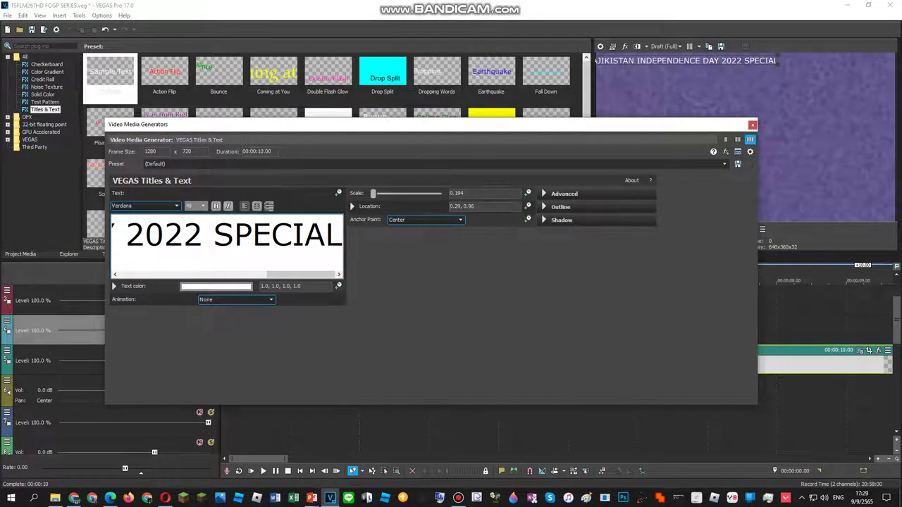
type(" TO TSF")
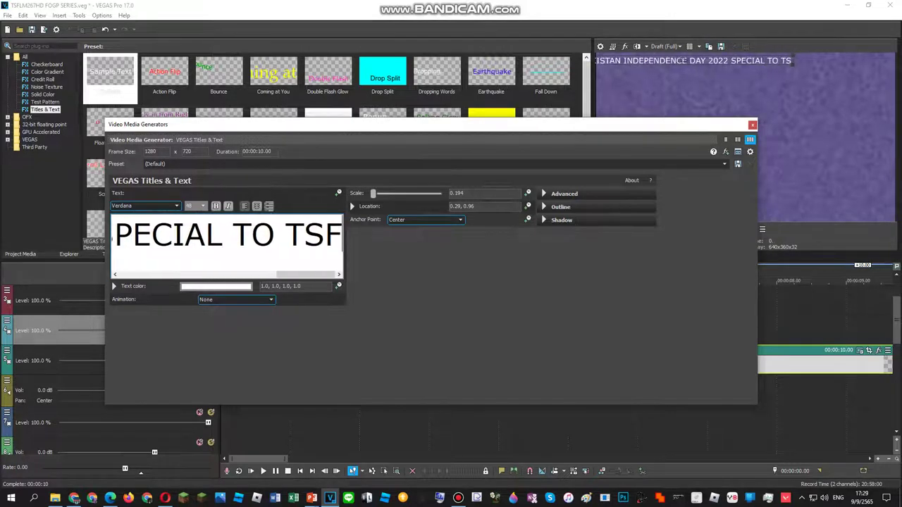
type("LM267HD")
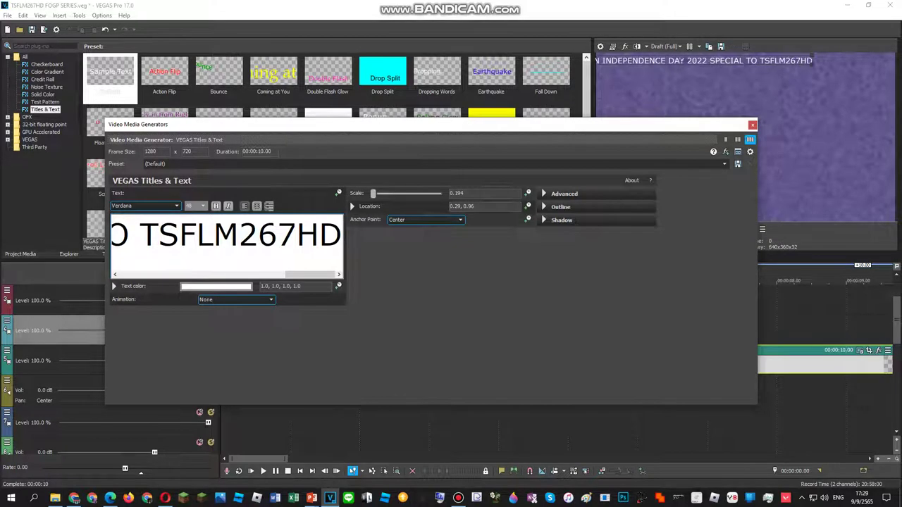
left_click_drag(682, 61, 731, 59)
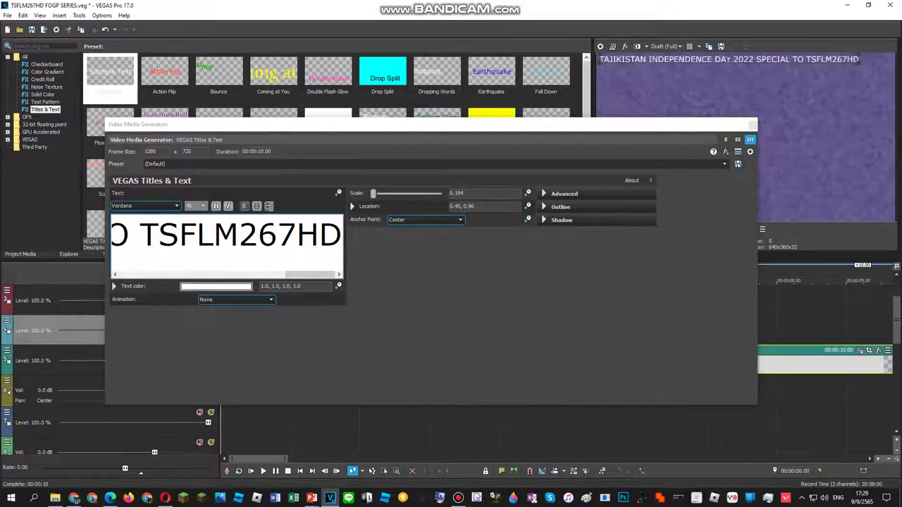
Change the font of the whole title text to Spin Cycle
triple_click(240, 236)
left_click(237, 300)
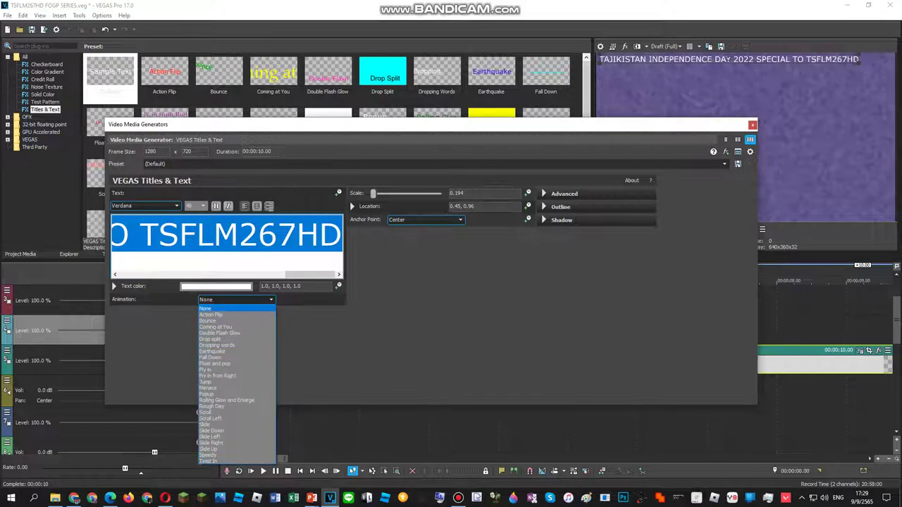
left_click(157, 206)
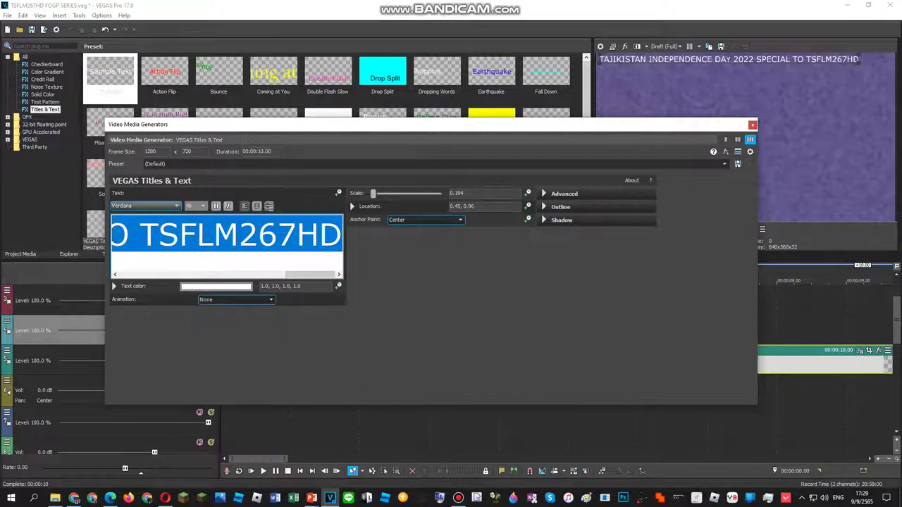
left_click(156, 205)
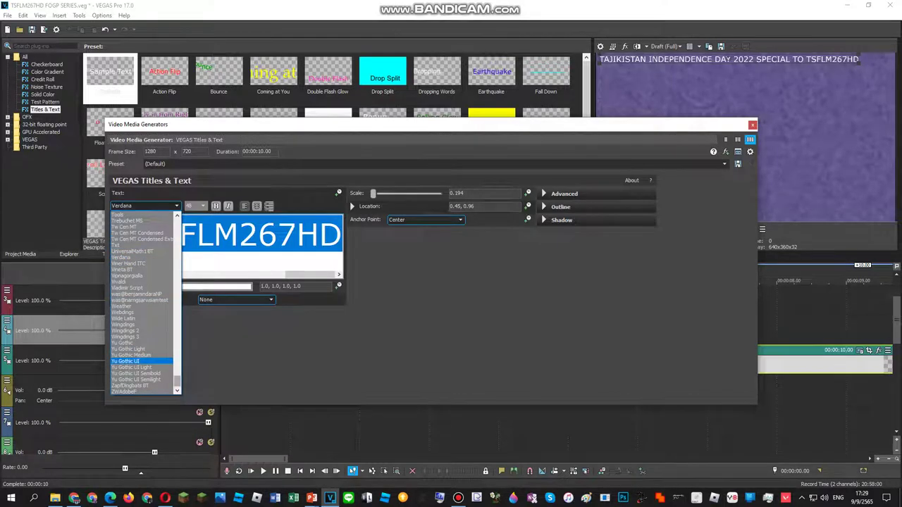
scroll(144, 303, "up", 15)
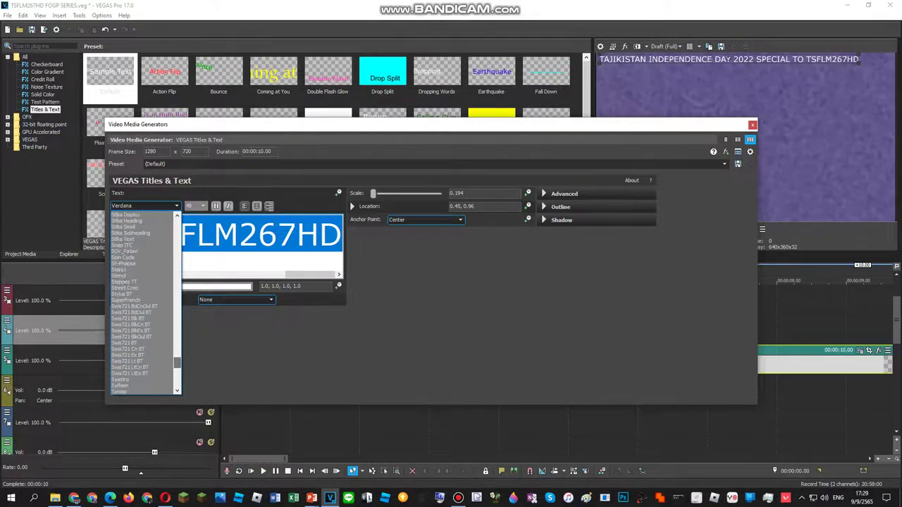
left_click(123, 258)
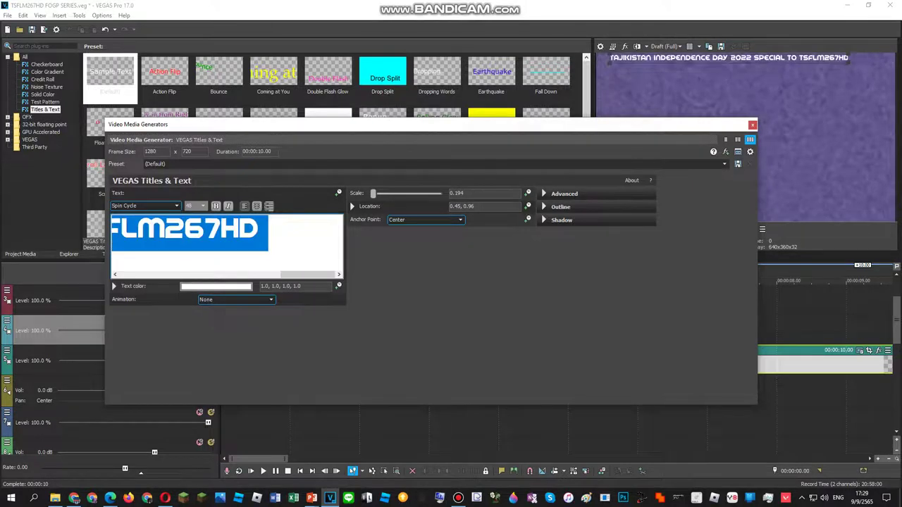
Enlarge the title to a scale of about 0.241 and center it along the frame's upper edge at about 0.50, 0.95
left_click_drag(729, 58, 717, 58)
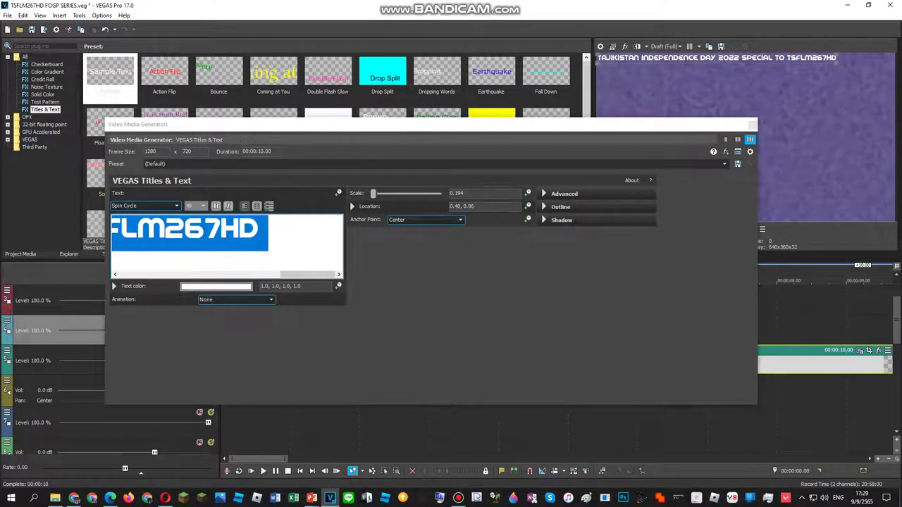
left_click_drag(836, 63, 846, 64)
left_click_drag(715, 59, 731, 59)
left_click_drag(862, 61, 884, 62)
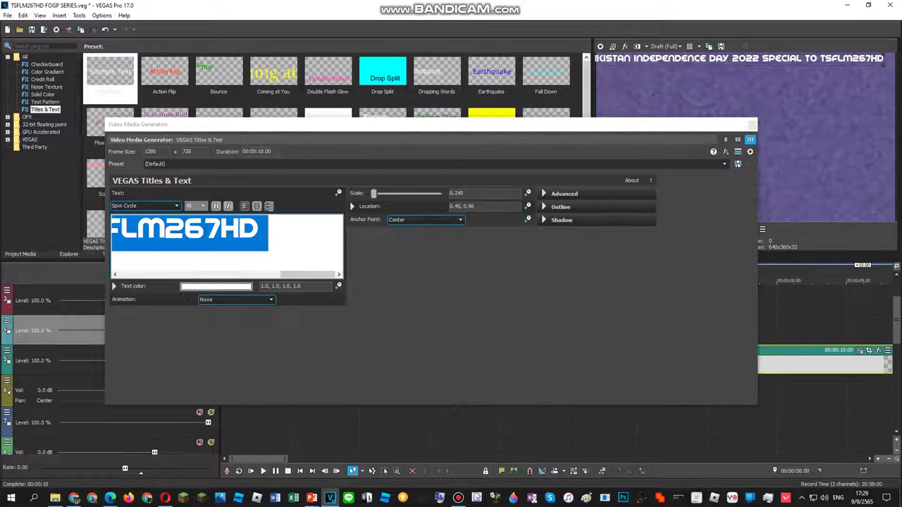
left_click_drag(729, 58, 742, 58)
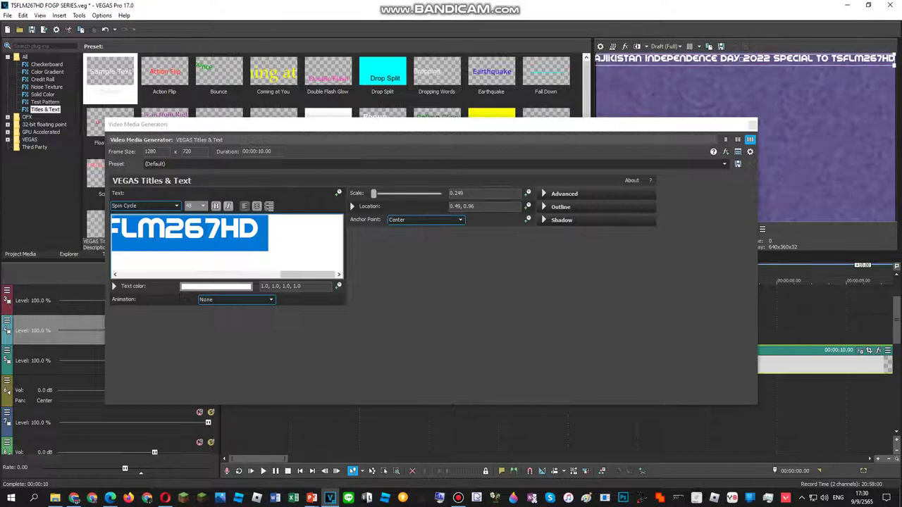
left_click_drag(895, 65, 890, 64)
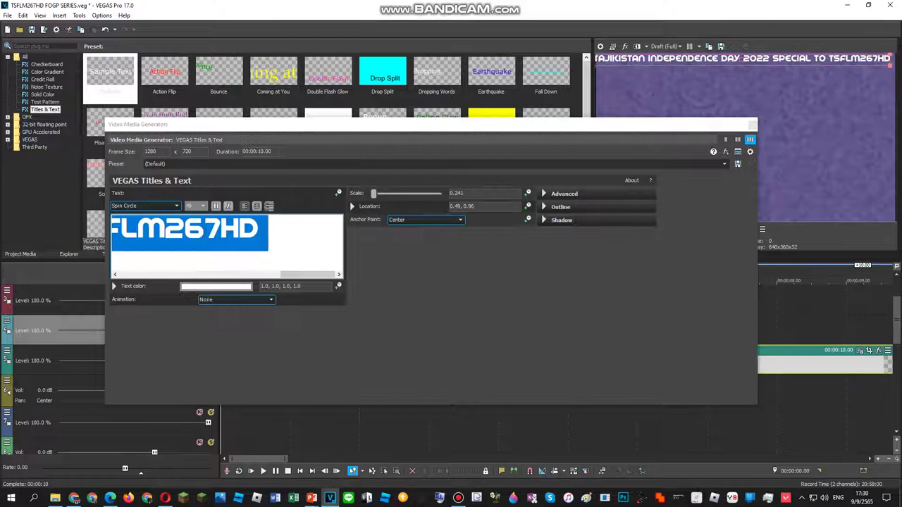
left_click_drag(742, 59, 745, 60)
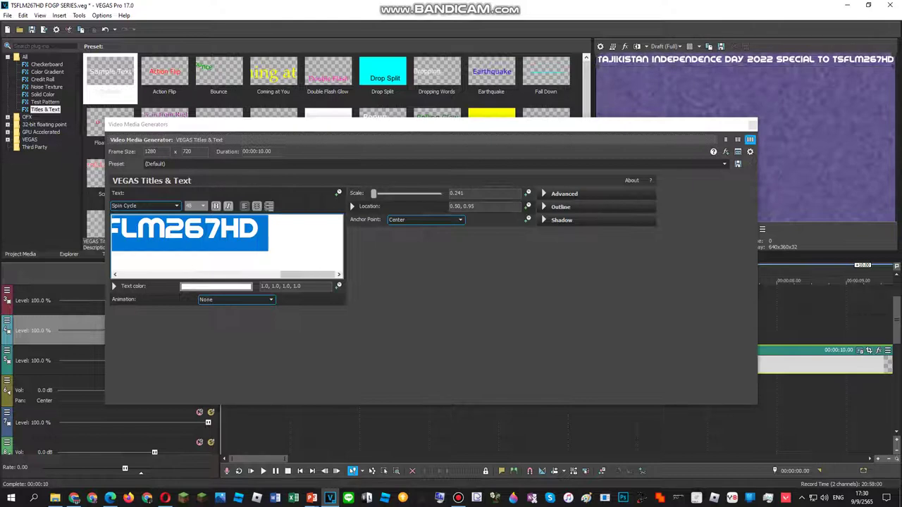
Set the title's shadow color to pure green (0.0, 1.0, 0.0, 1.0)
left_click(543, 220)
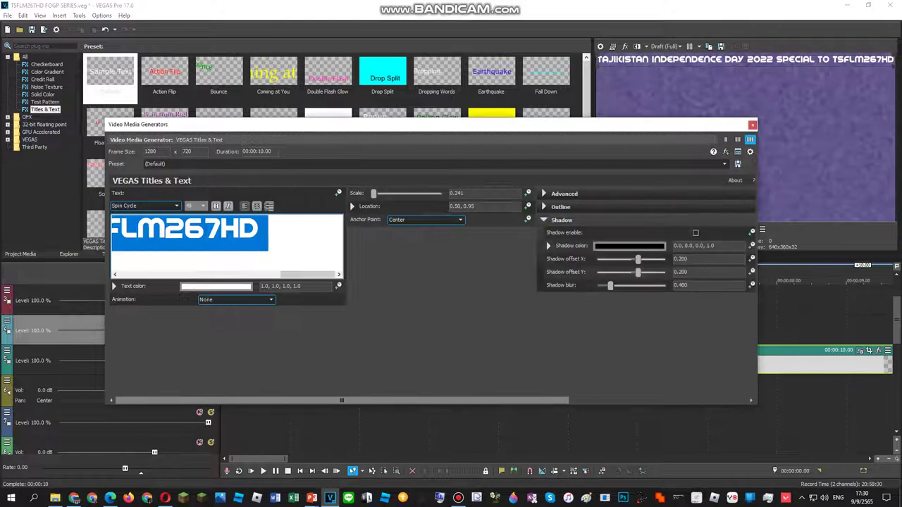
left_click(629, 246)
left_click_drag(549, 358, 643, 357)
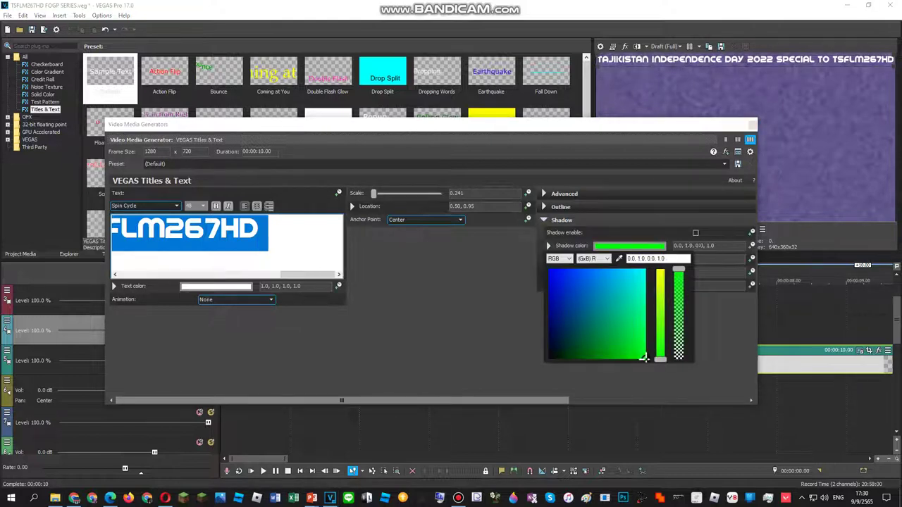
left_click(638, 381)
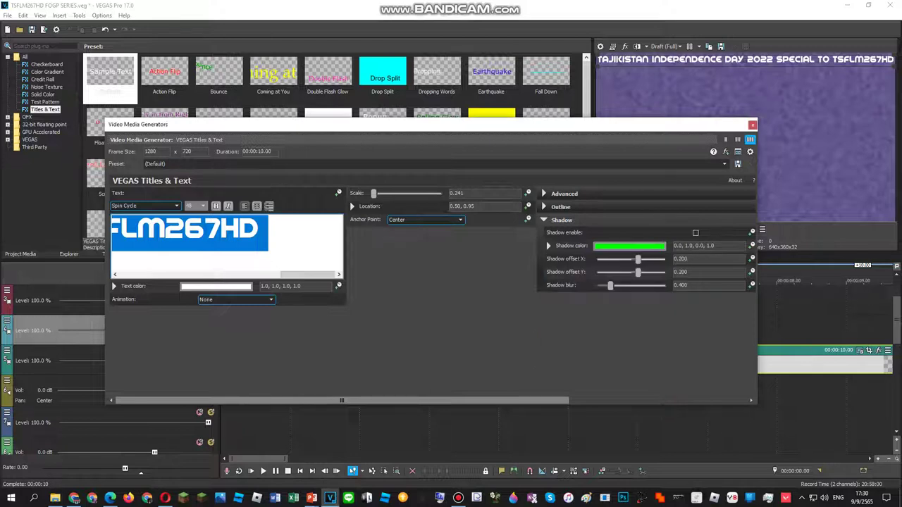
Enable the title's shadow with X and Y offsets of 0 and a blur of about 0.245
double_click(681, 258)
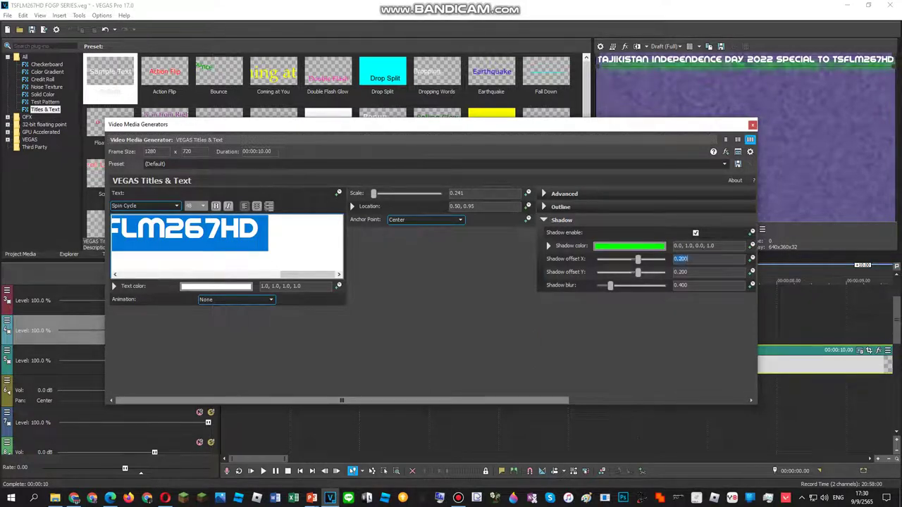
type("0")
key("Tab")
double_click(685, 272)
left_click_drag(650, 285, 605, 286)
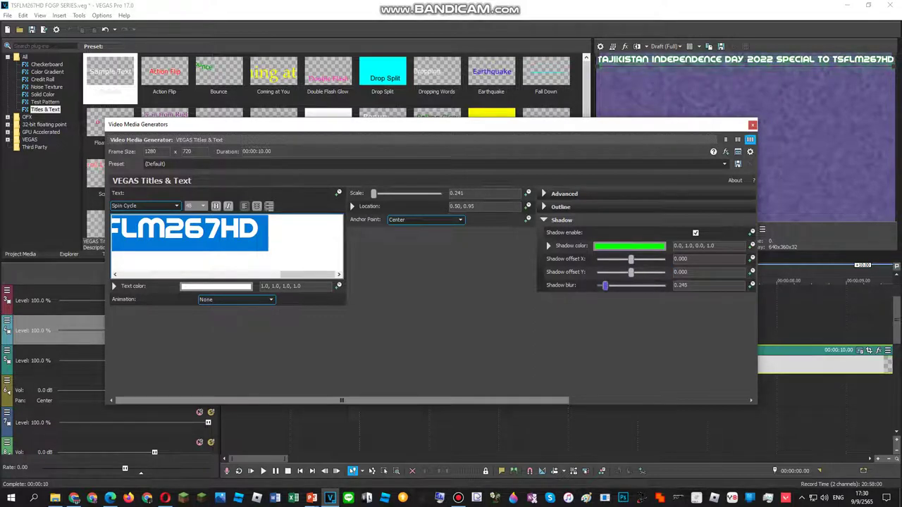
Set the title's outline to pure red (1.0, 0.0, 0.0, 1.0) with a width of about 9.932 and close the generator settings
left_click(543, 206)
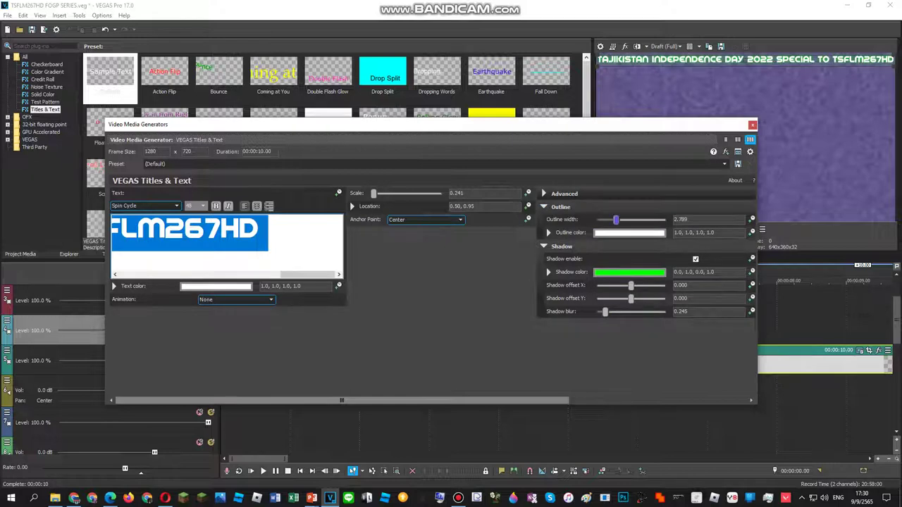
left_click(547, 231)
left_click(551, 343)
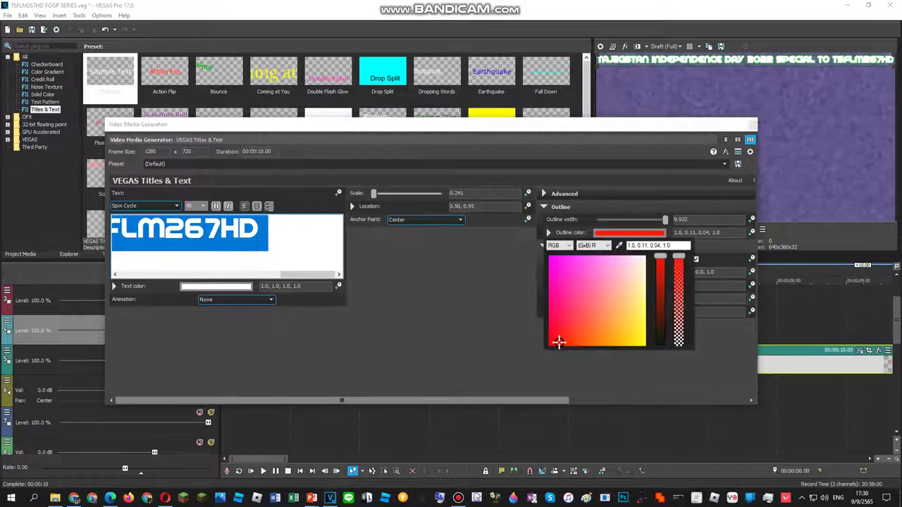
left_click(546, 227)
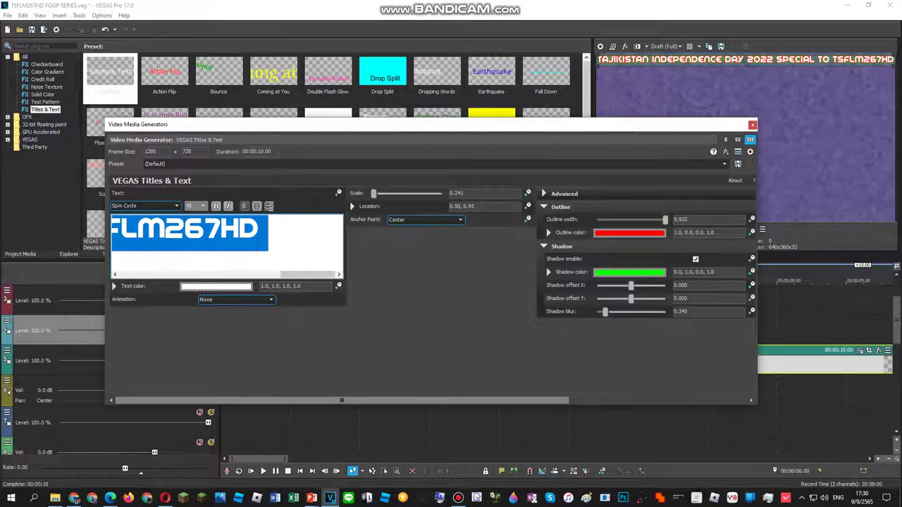
left_click(752, 124)
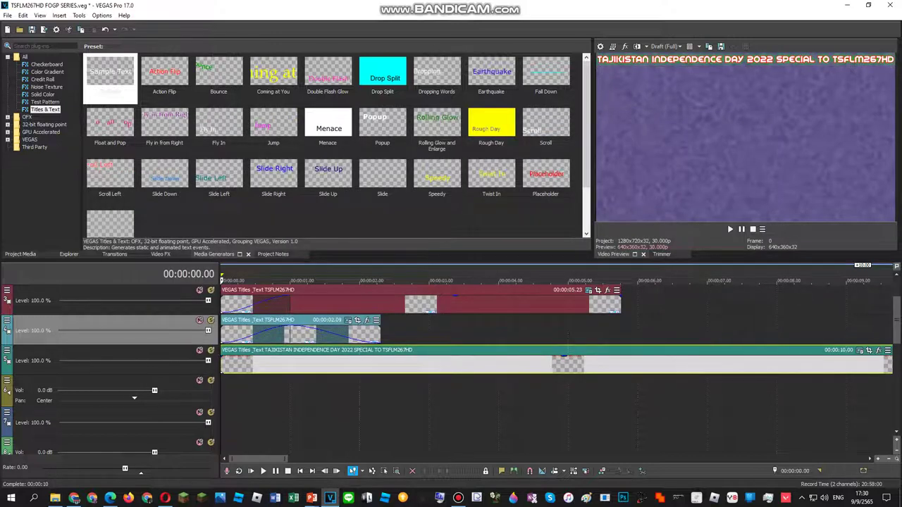
Give the Tajikistan title event a fade-in of about 00:00:01.01 and play back the start of the project
left_click_drag(222, 356, 288, 360)
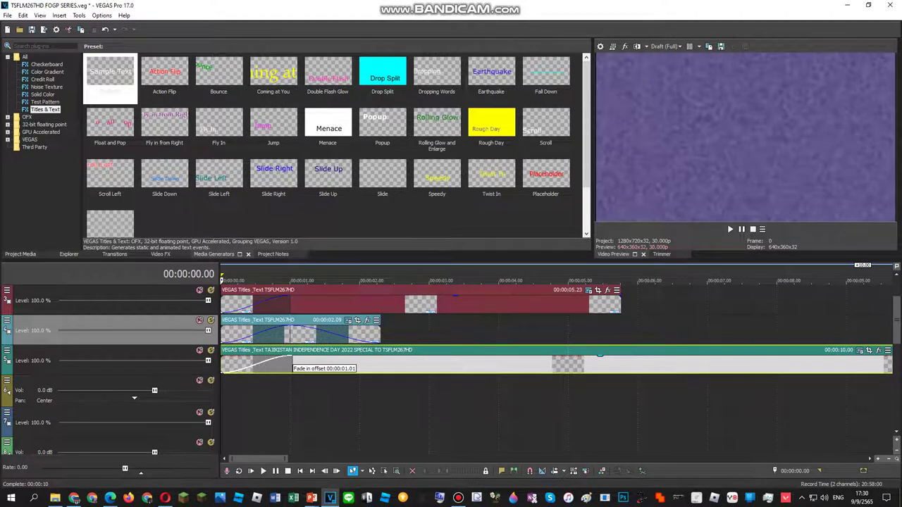
key("space")
key("space")
scroll(288, 361, "down", 3)
key("space")
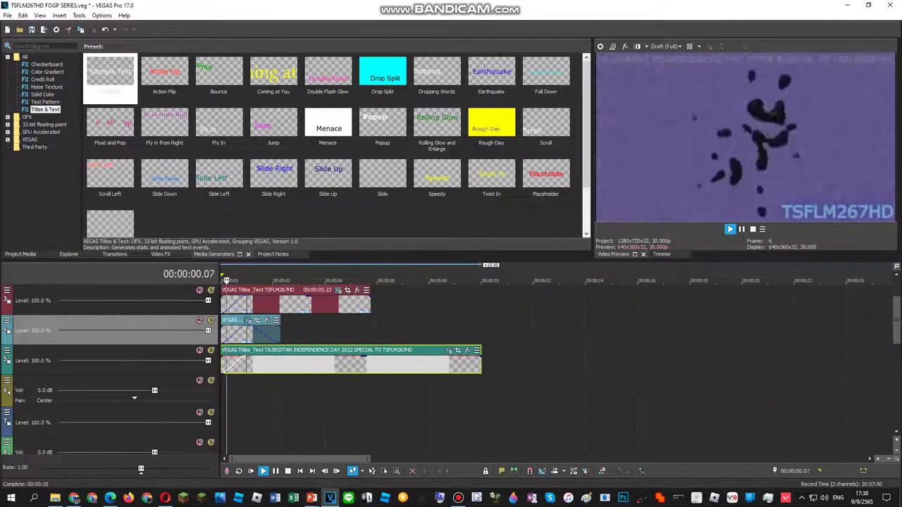
key("space")
Trim the Tajikistan title event to end at 00:00:05.23, level with the TSFLM267HD title, and check a frame around 00:00:02.18
left_click(370, 303)
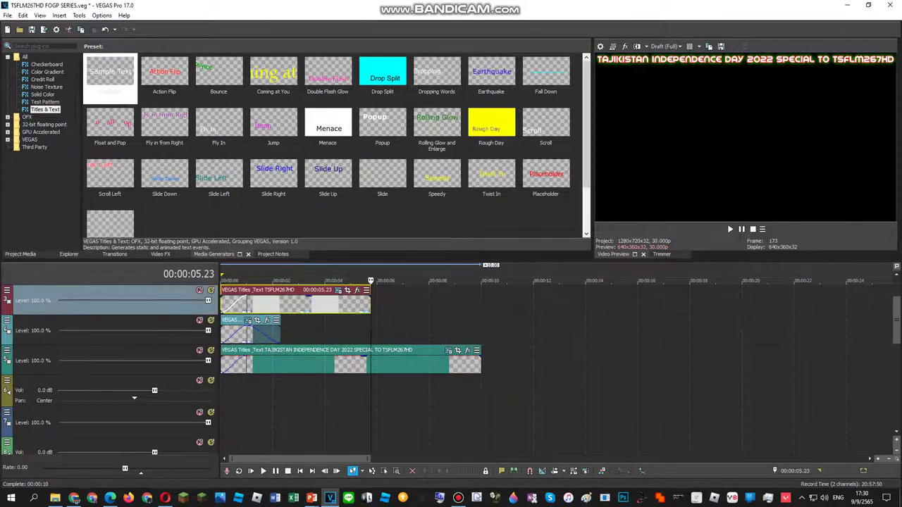
left_click_drag(480, 363, 371, 363)
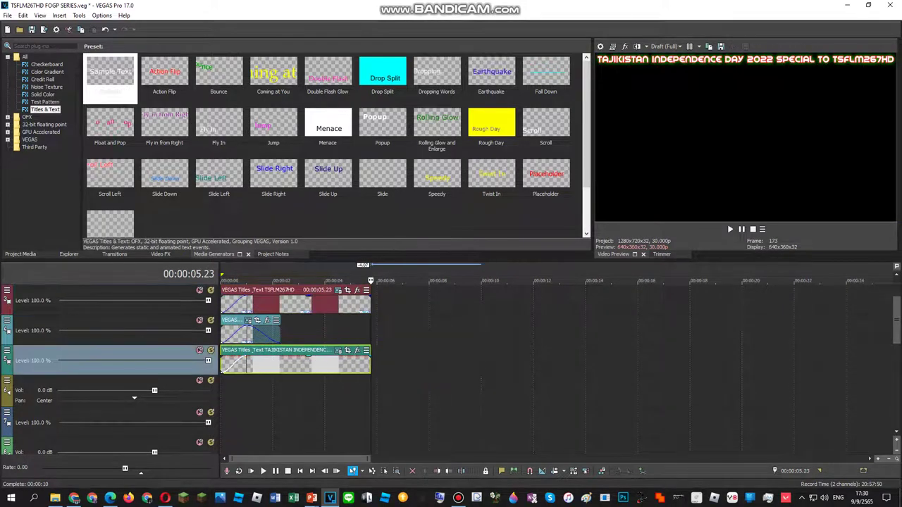
left_click(263, 392)
left_click(288, 392)
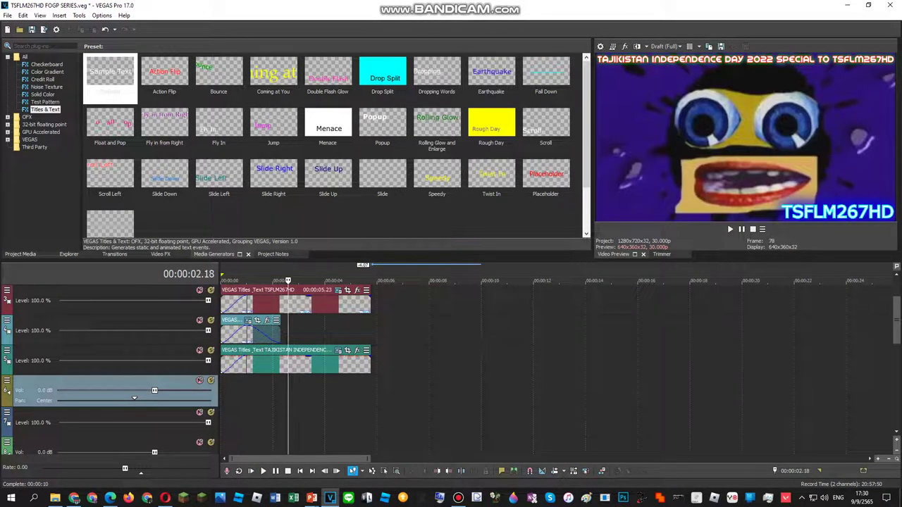
Import Emblem_of_Tajikistan.svg.png from Downloads and move it to the start of video track 7
scroll(451, 366, "down", 1)
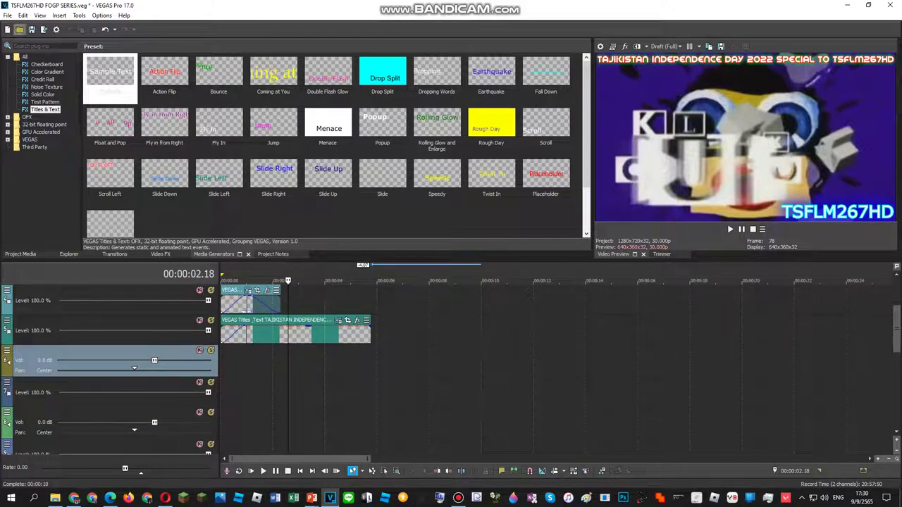
left_click(19, 29)
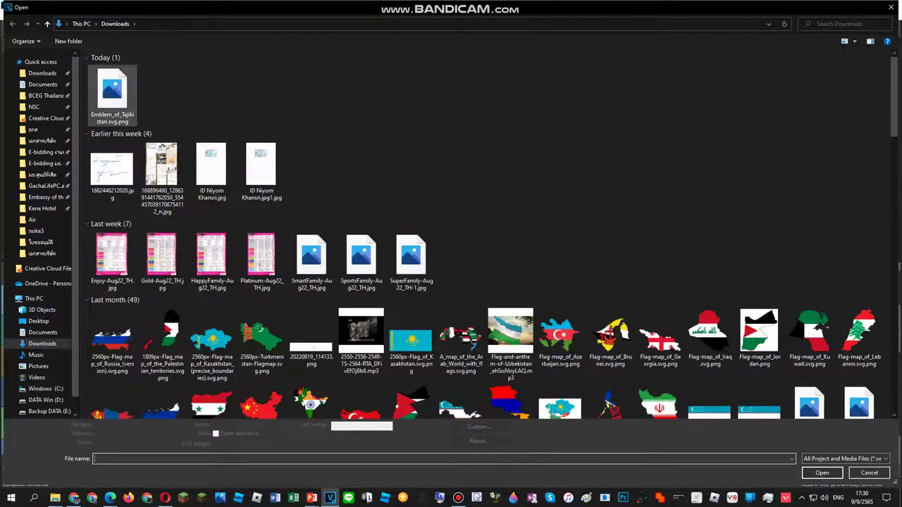
left_click(112, 95)
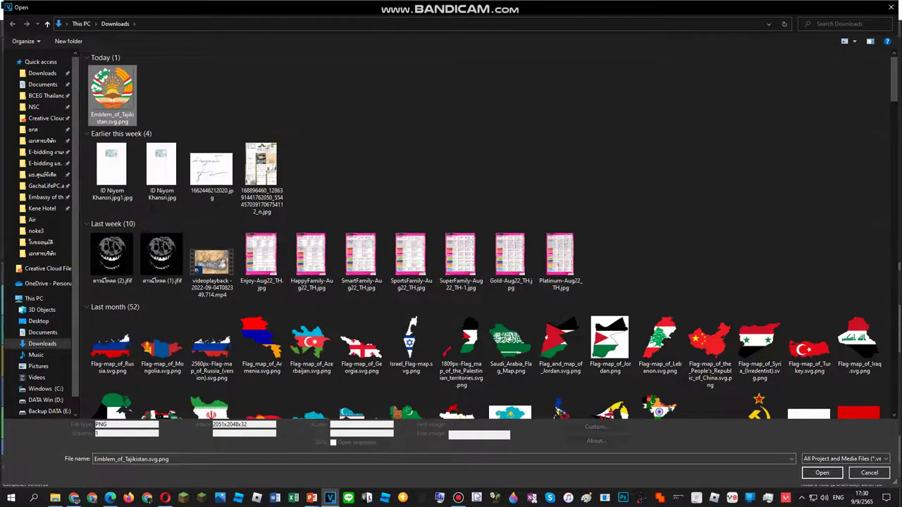
key("Return")
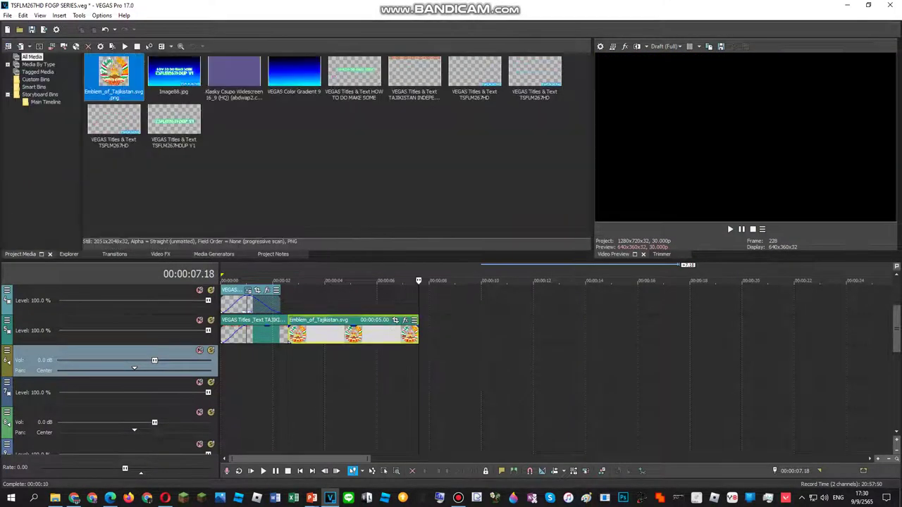
left_click_drag(361, 332, 294, 395)
left_click(294, 363)
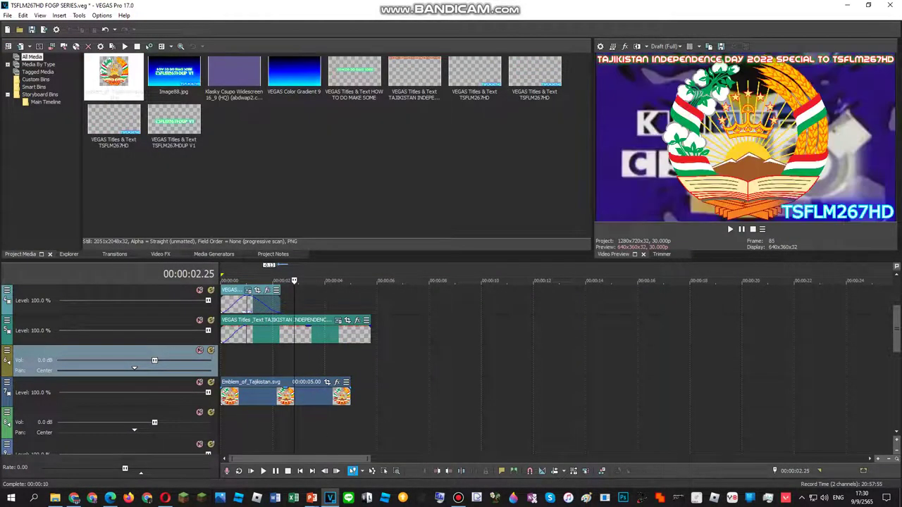
Extend the emblem event to end level with the Tajikistan title event at 00:00:05.23
left_click(369, 333)
left_click(370, 334)
left_click_drag(350, 396, 371, 395)
Place the playhead at about 00:00:02.26 and open the video event effects chooser for the emblem event
left_click(289, 363)
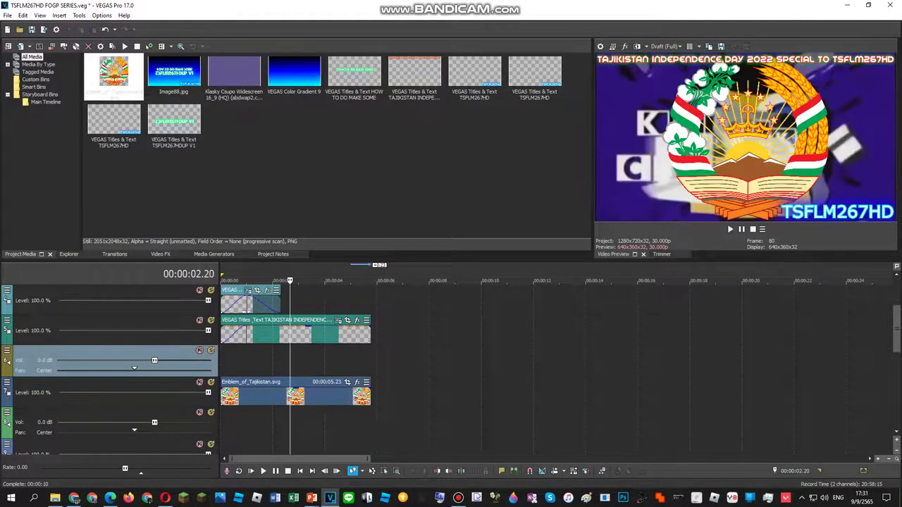
left_click(298, 362)
scroll(298, 363, "up", 5)
left_click(523, 363)
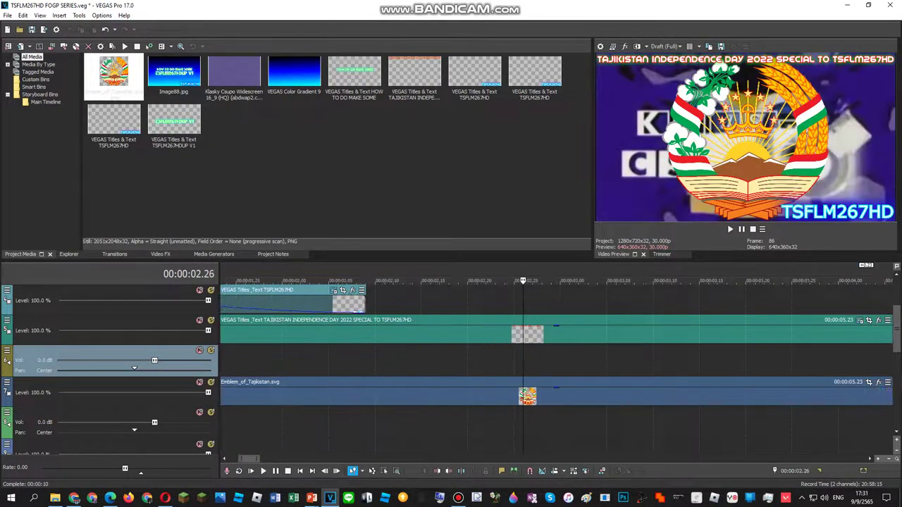
left_click(525, 394)
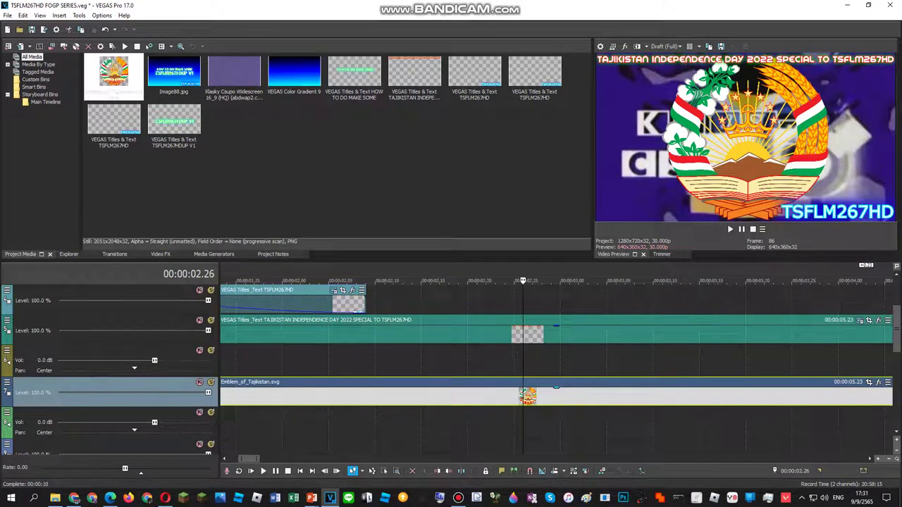
right_click(525, 394)
left_click(563, 162)
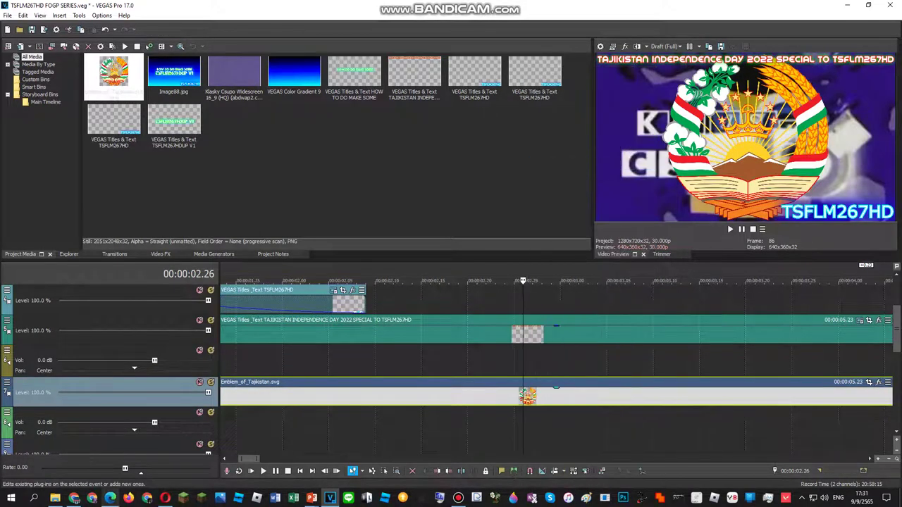
Switch to the web browser, replace the emblem page with a new Google page, and search for "tajikistan independence day"
key("alt+Tab")
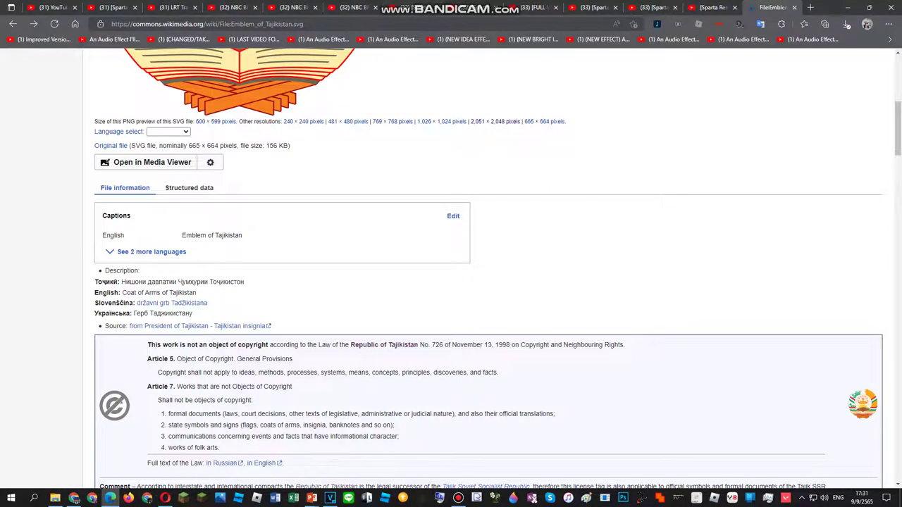
left_click(810, 8)
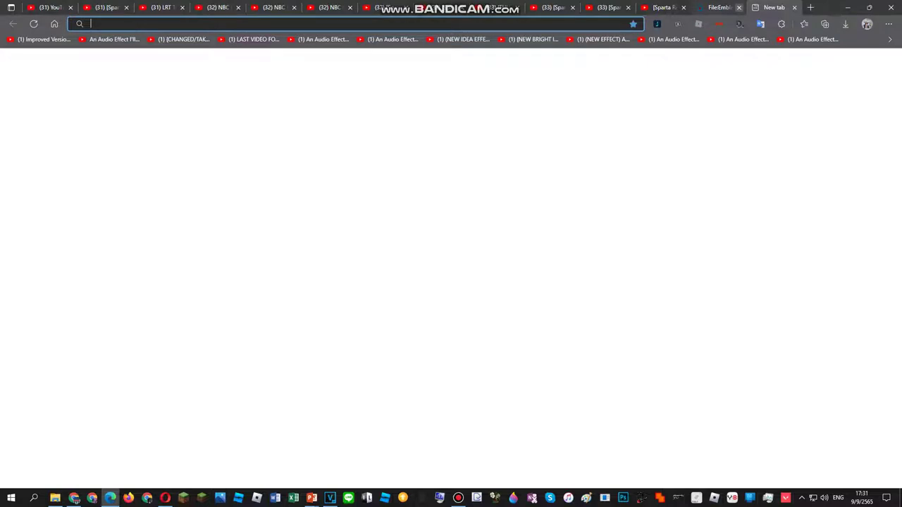
left_click(738, 8)
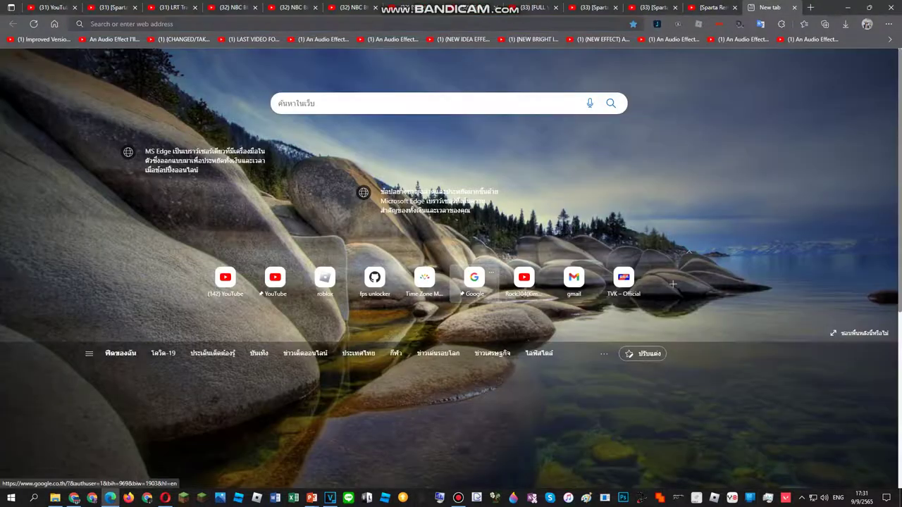
left_click(475, 278)
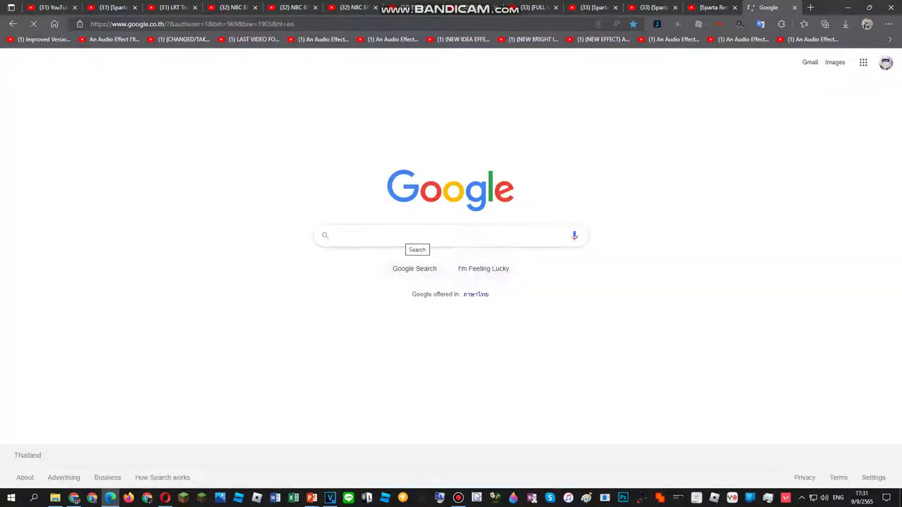
type("TAJIKISTAN IND")
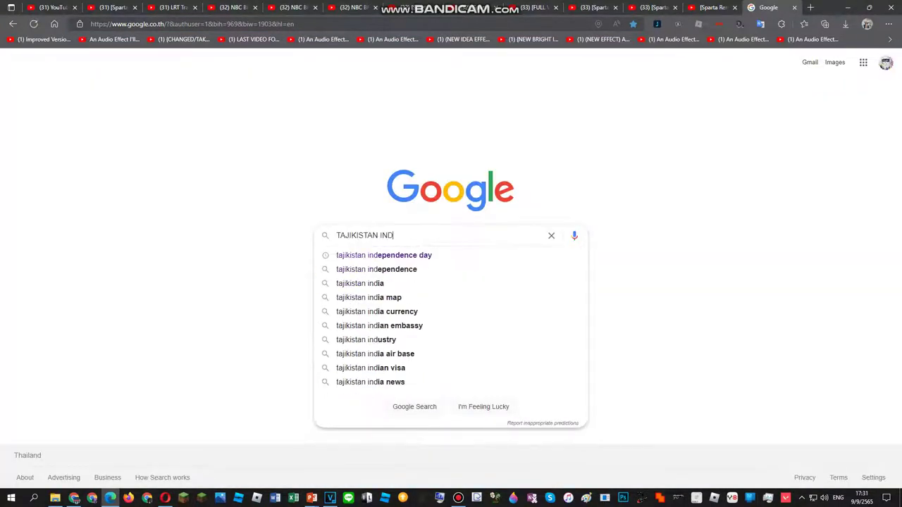
key("Return")
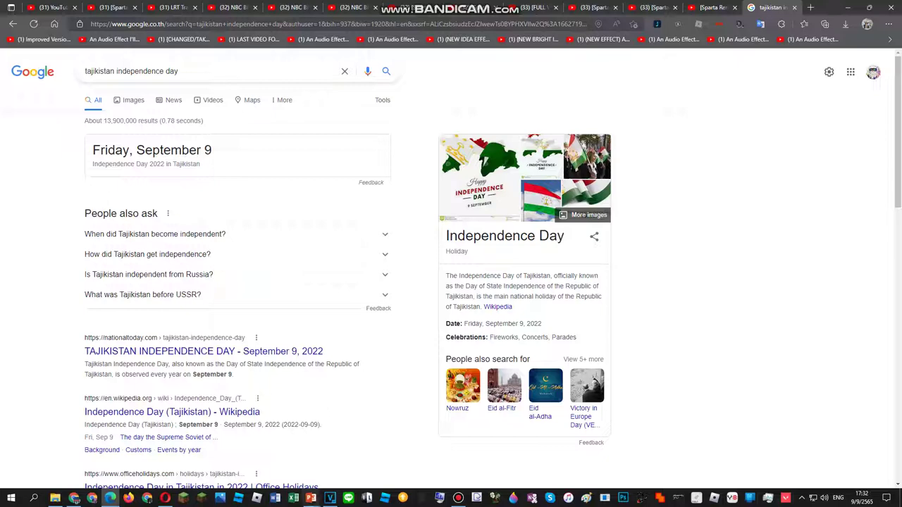
Switch back to VEGAS Pro and add the VEGAS Picture In Picture effect to the emblem event
mouse_move(329, 497)
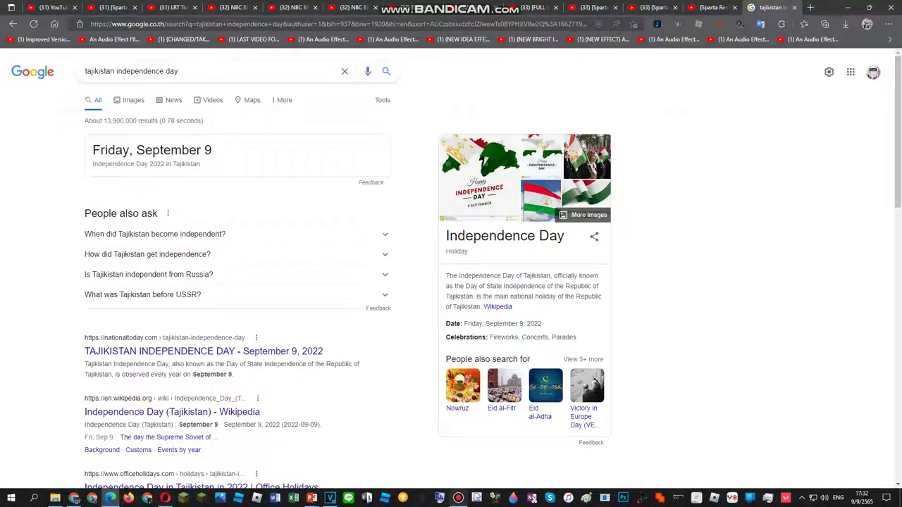
left_click(329, 497)
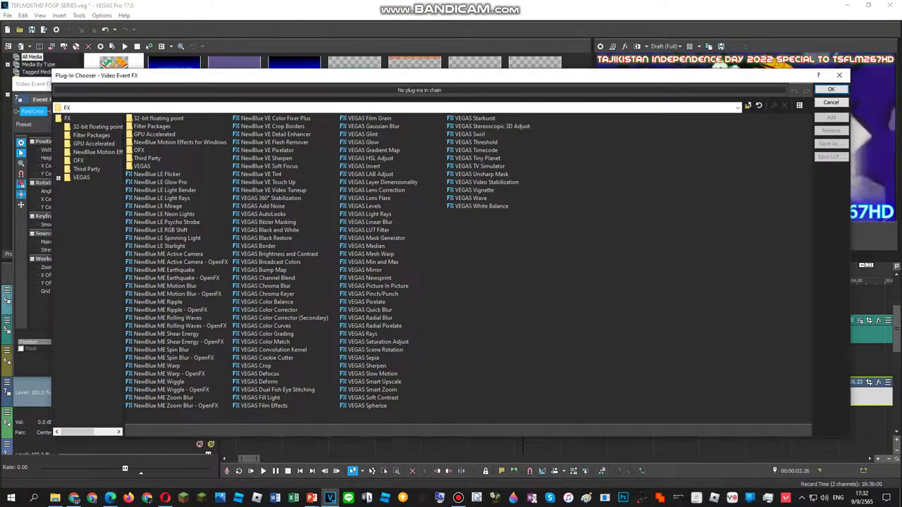
double_click(378, 286)
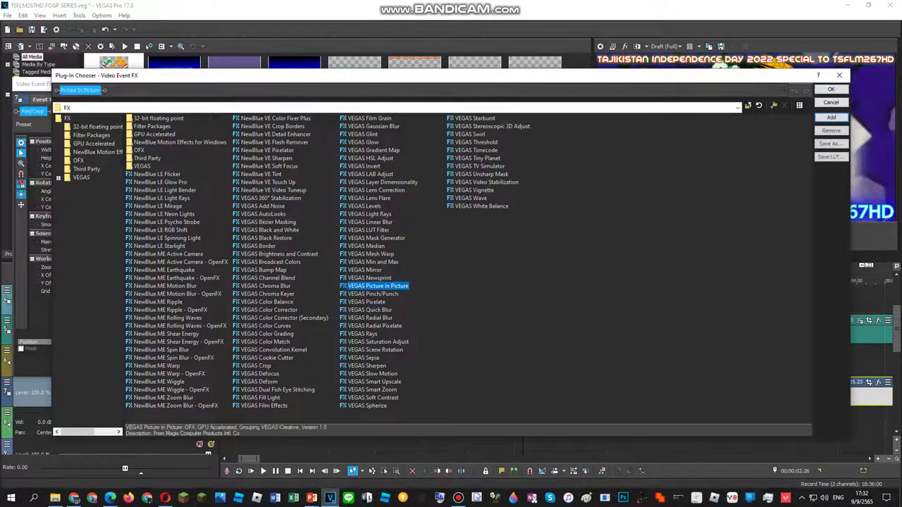
left_click(831, 89)
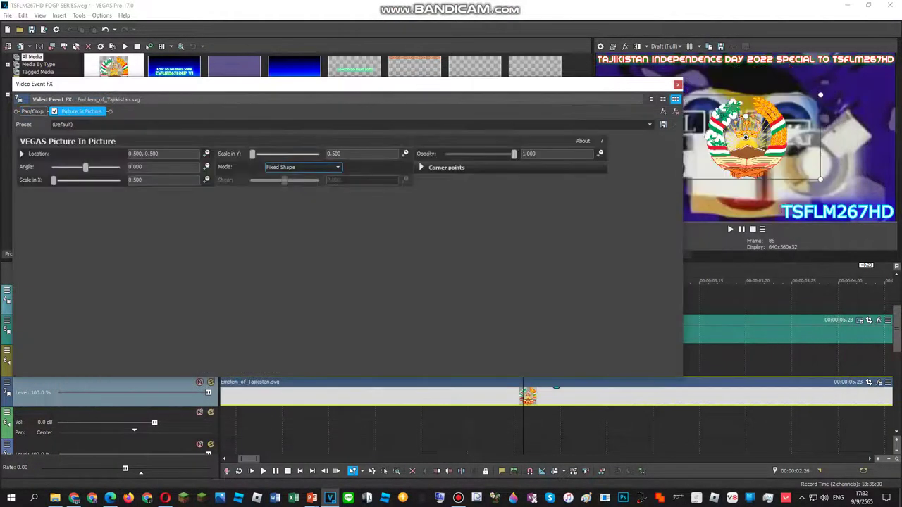
Scale the emblem to about 0.377, place it in the frame's lower-left corner at about 0.113, 0.183, and preview the result
left_click_drag(640, 84, 607, 163)
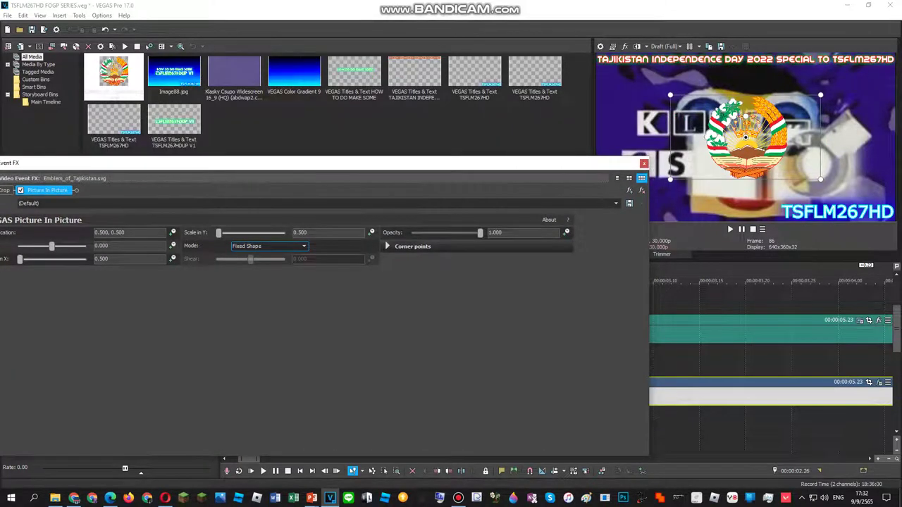
left_click_drag(670, 95, 720, 123)
left_click_drag(584, 163, 724, 243)
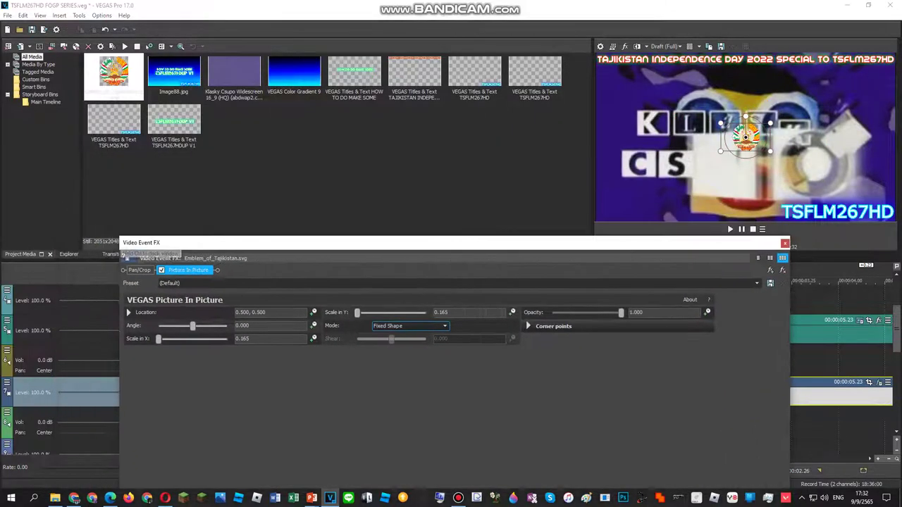
left_click_drag(720, 123, 705, 114)
left_click_drag(745, 137, 663, 184)
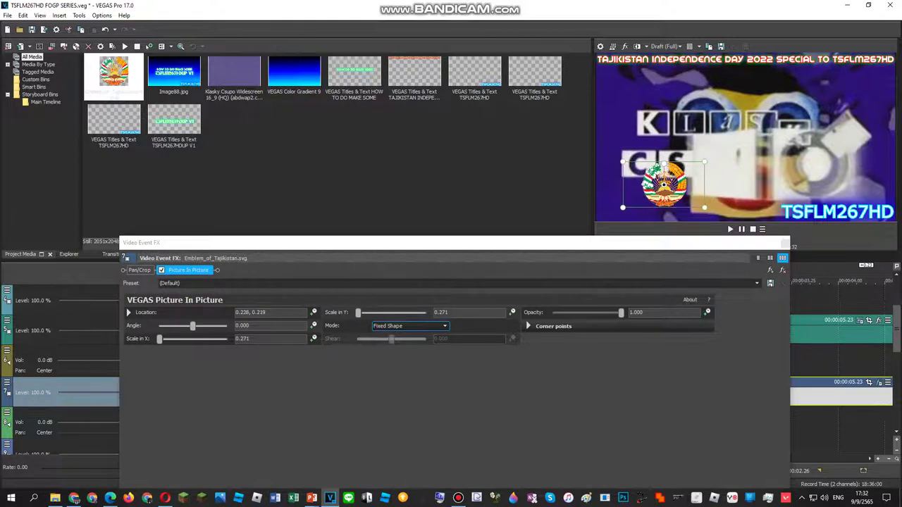
left_click_drag(622, 162, 605, 152)
left_click_drag(663, 185, 628, 191)
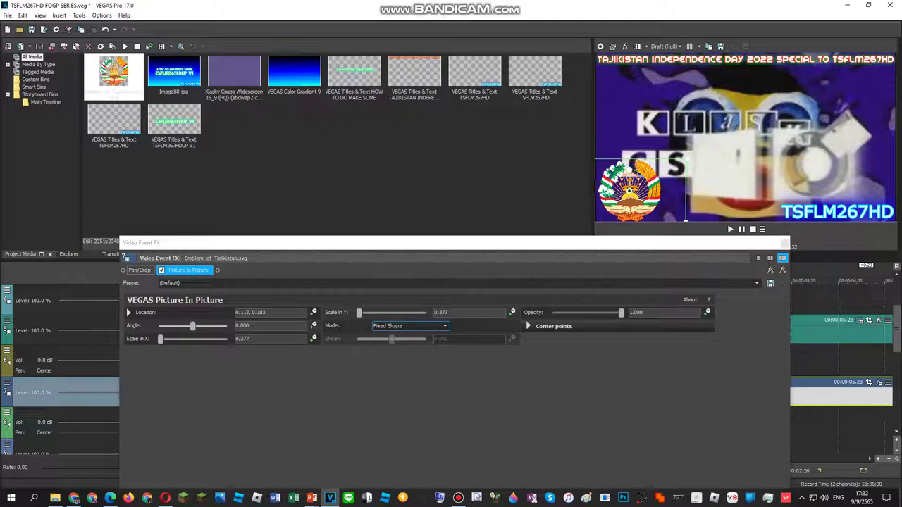
left_click(785, 243)
key("space")
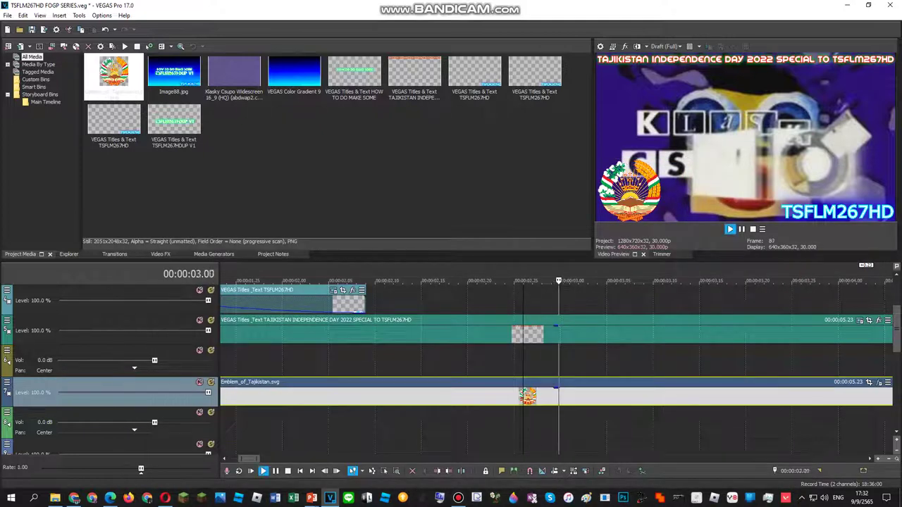
key("space")
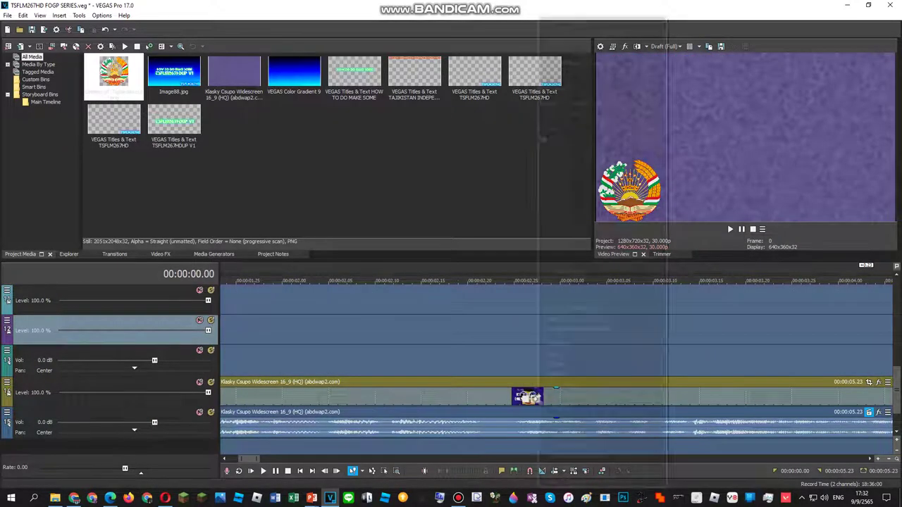
Add the VEGAS Gradient Map effect to the Klasky Csupo video event
right_click(538, 397)
left_click(599, 113)
mouse_move(312, 497)
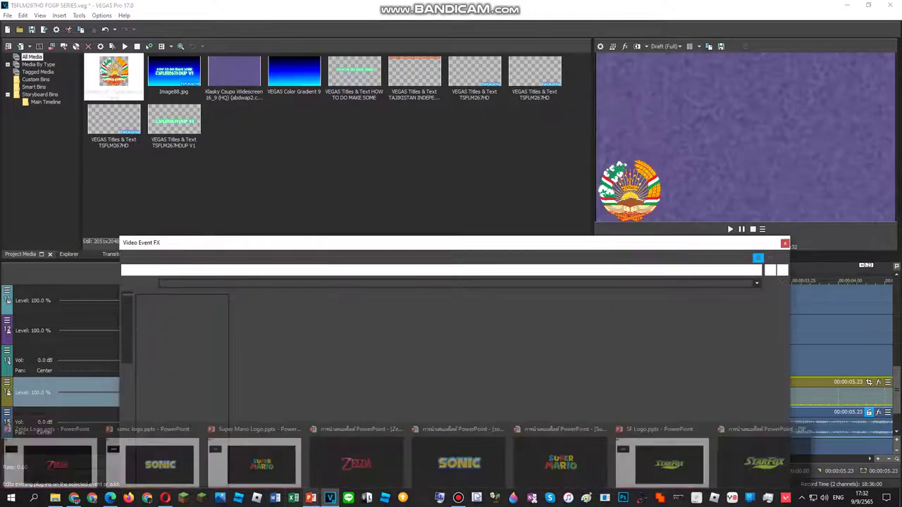
mouse_move(764, 458)
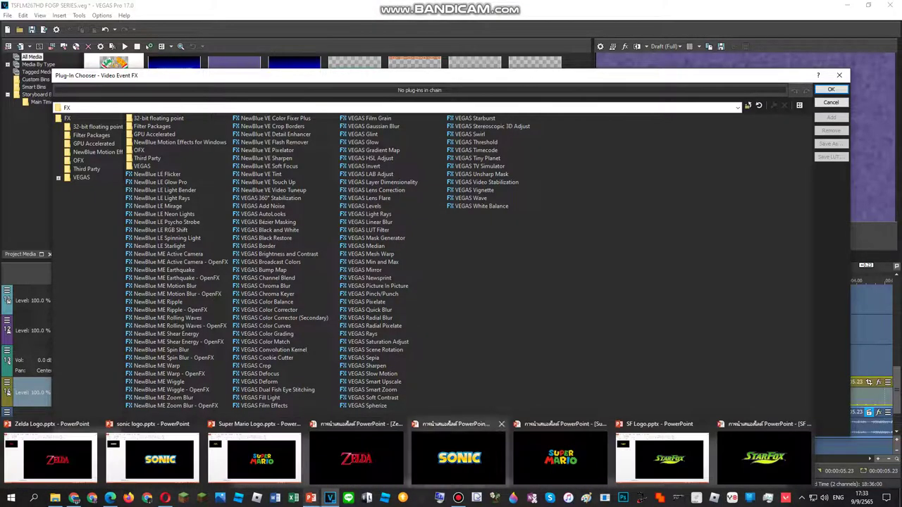
double_click(373, 150)
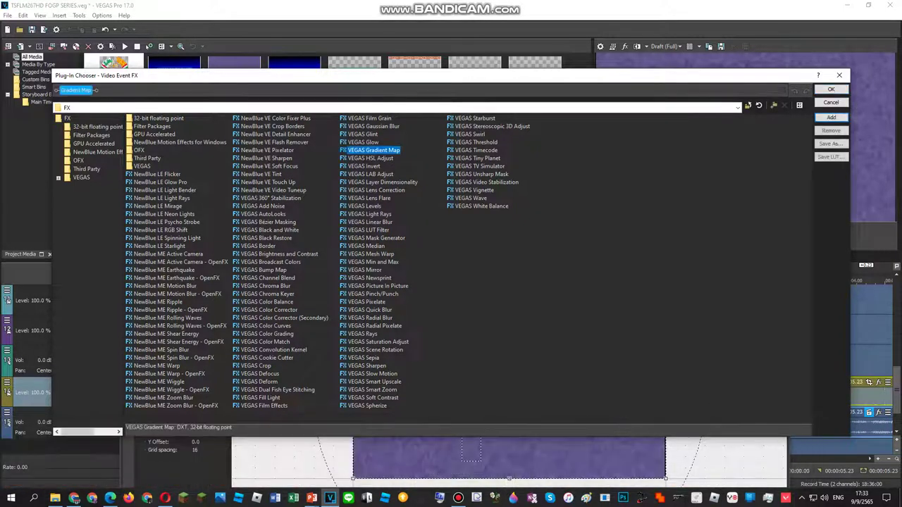
left_click(831, 90)
Apply the TSFLM267FlangedSawChorded preset to the Gradient Map effect
left_click(756, 283)
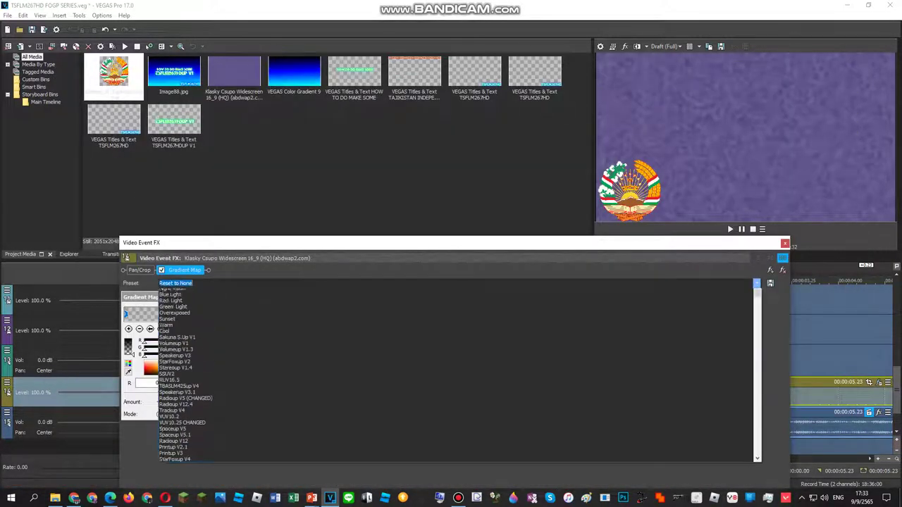
scroll(733, 316, "down", 10)
scroll(451, 359, "down", 15)
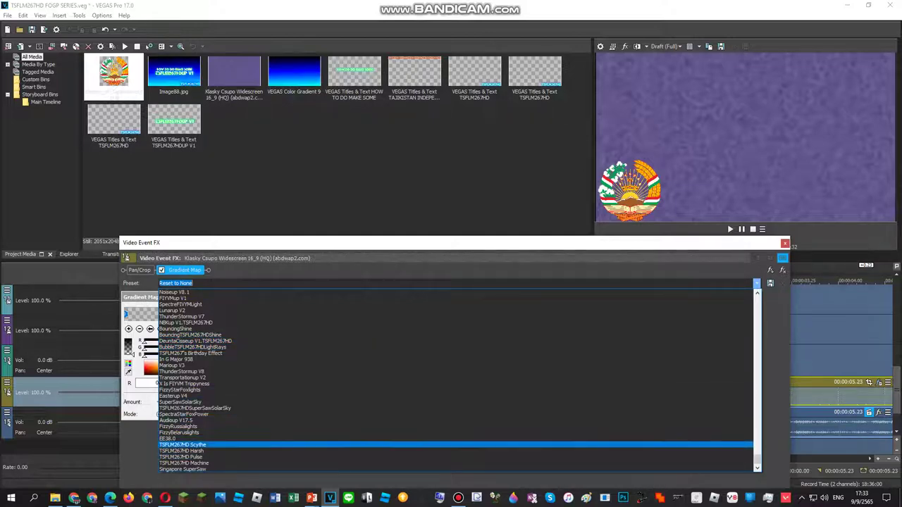
scroll(455, 380, "up", 5)
scroll(454, 381, "up", 10)
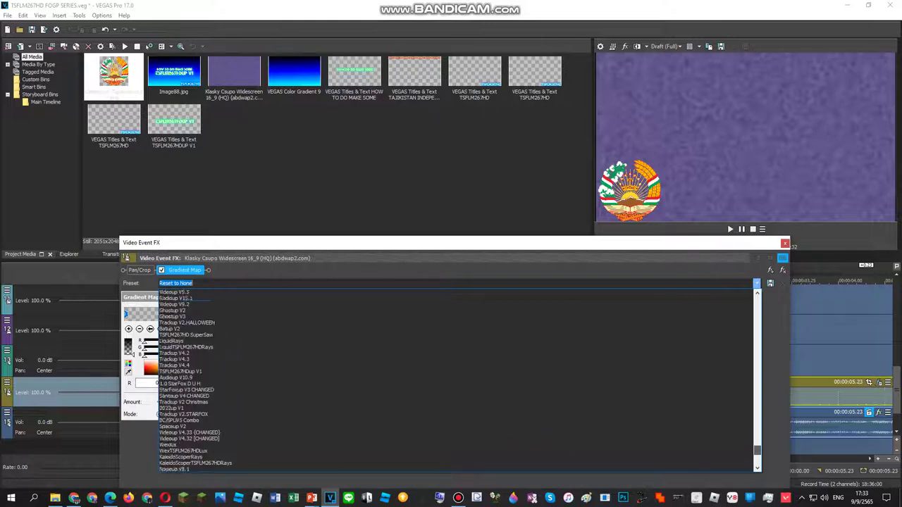
scroll(455, 381, "up", 10)
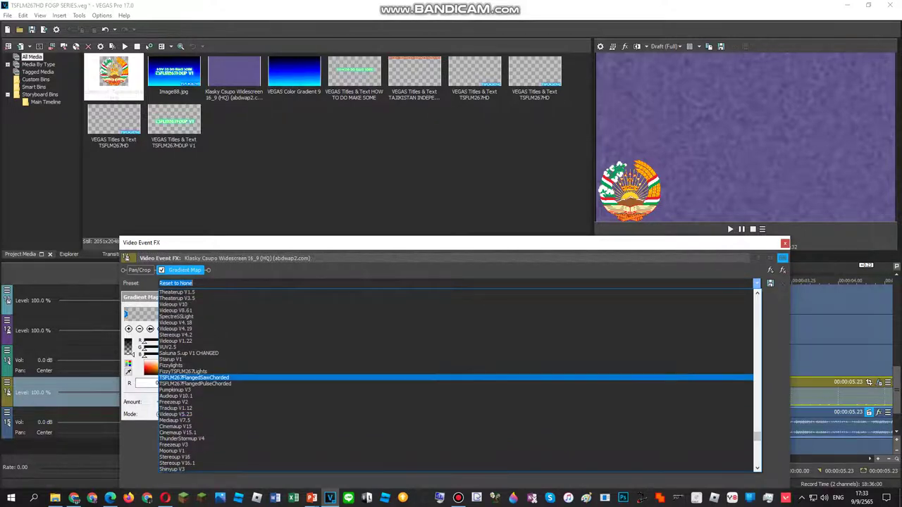
left_click(278, 377)
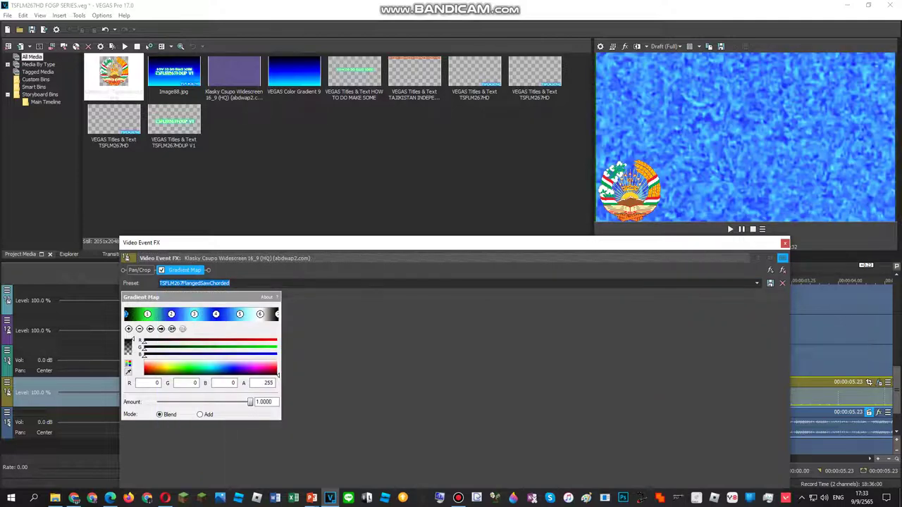
Recolor the Gradient Map points: 2 red-orange, 3 dark yellow, 4 red, and 5 green at RGB 0, 240, 110
left_click(231, 367)
left_click_drag(230, 367, 147, 367)
left_click(216, 314)
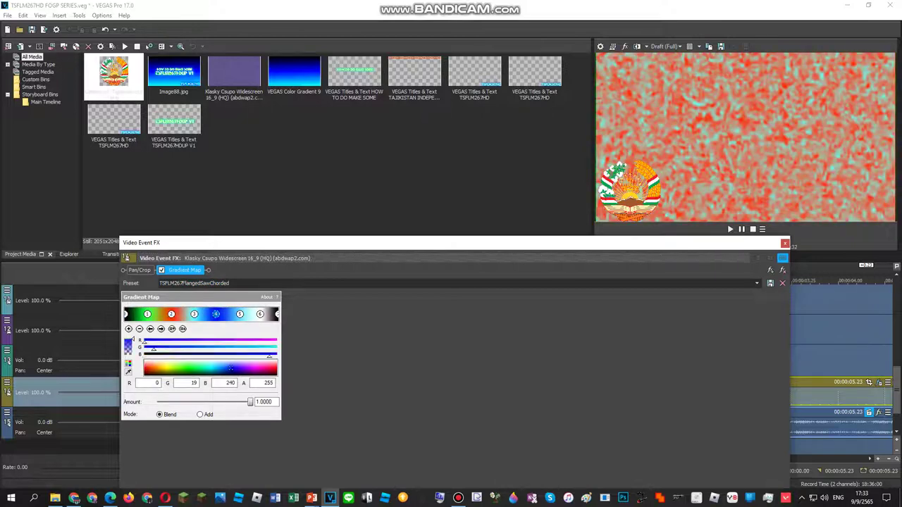
left_click(144, 368)
left_click_drag(144, 369, 168, 369)
left_click(194, 314)
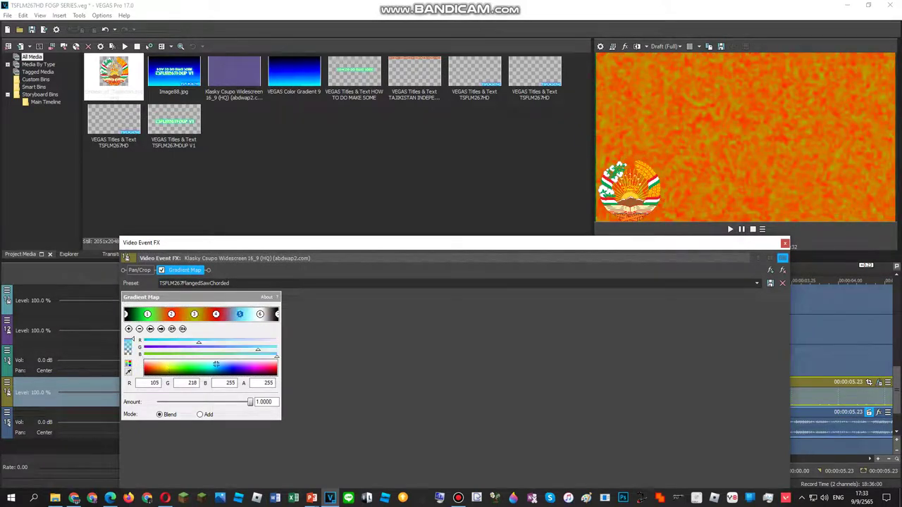
left_click(240, 314)
left_click(200, 367)
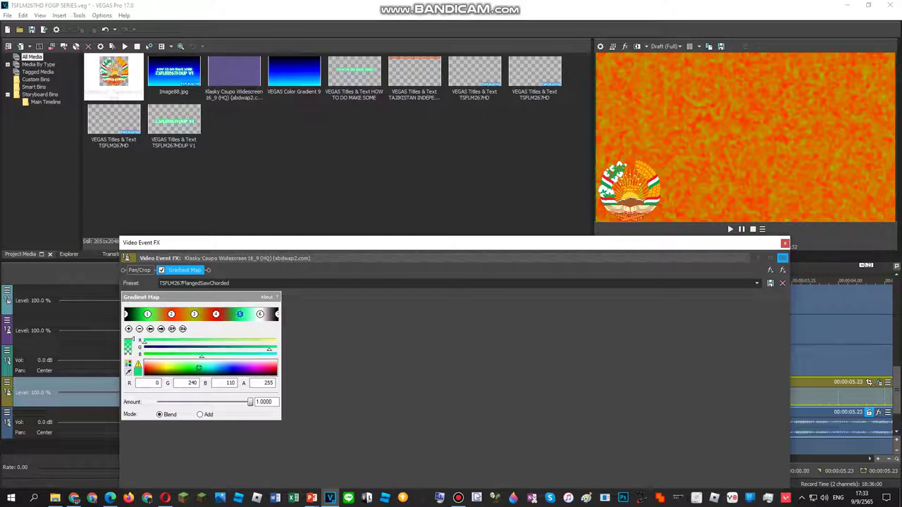
Replace the TSFLM267 prefix in the Gradient Map preset name with Tajikistan, save the preset, and close the effect window
left_click(194, 283)
left_click_drag(183, 283, 162, 283)
type("Tajikistan")
key("BackSpace")
left_click(770, 284)
left_click(784, 243)
Play back the recolored video from the start and from the middle to check the gradient, title and emblem together
key("space")
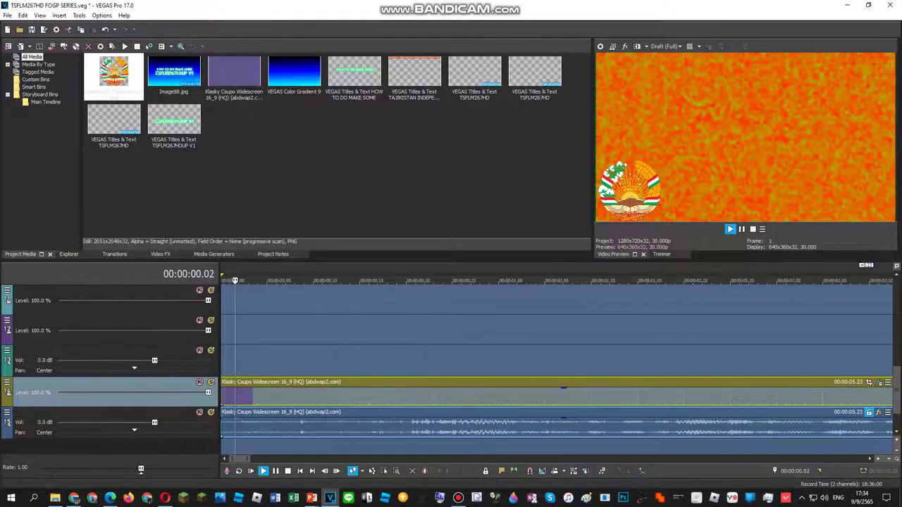
scroll(555, 360, "down", 5)
left_click(367, 361)
key("space")
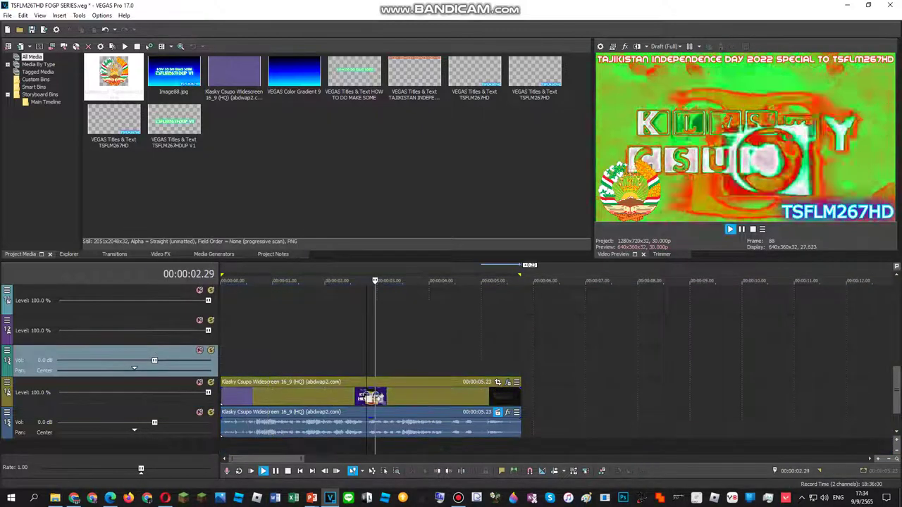
key("space")
left_click(370, 360)
key("space")
key("space")
key("space")
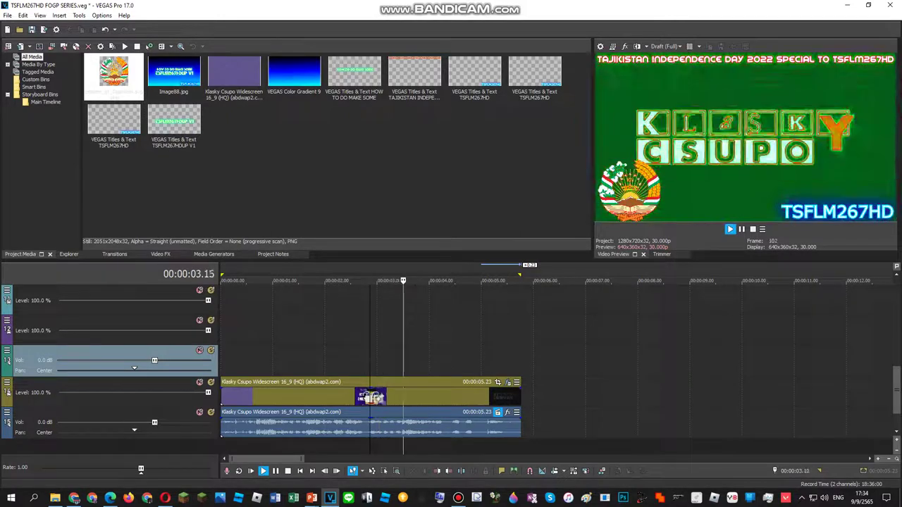
key("space")
Add the IL Vocodex (demo) audio effect to the Klasky Csupo audio event
right_click(421, 426)
double_click(415, 361)
right_click(408, 426)
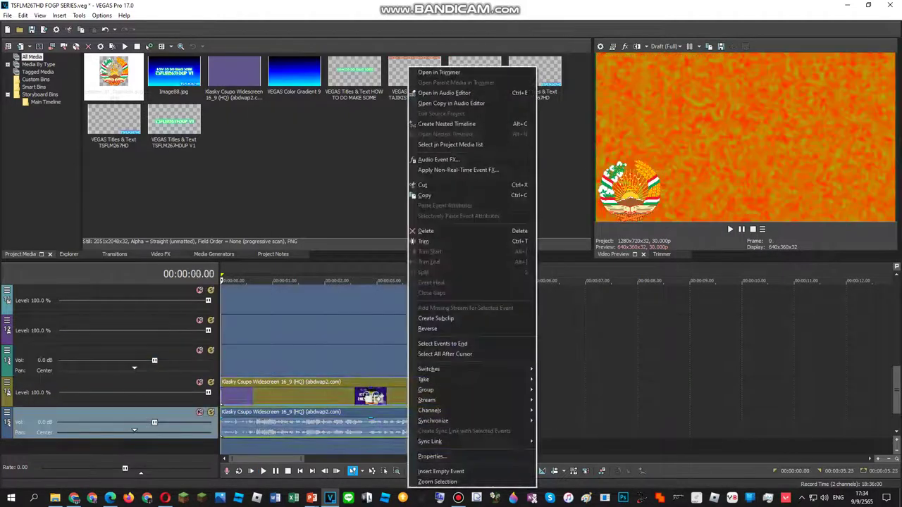
left_click(451, 159)
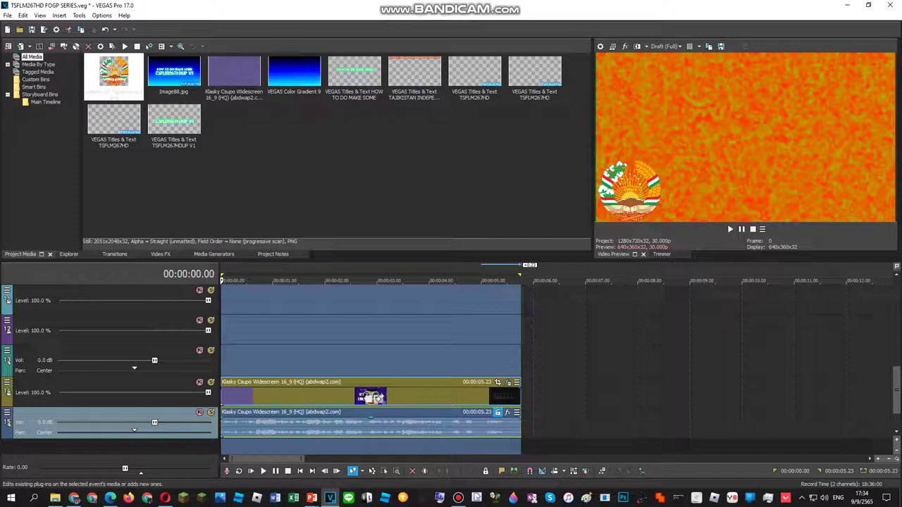
left_click(498, 412)
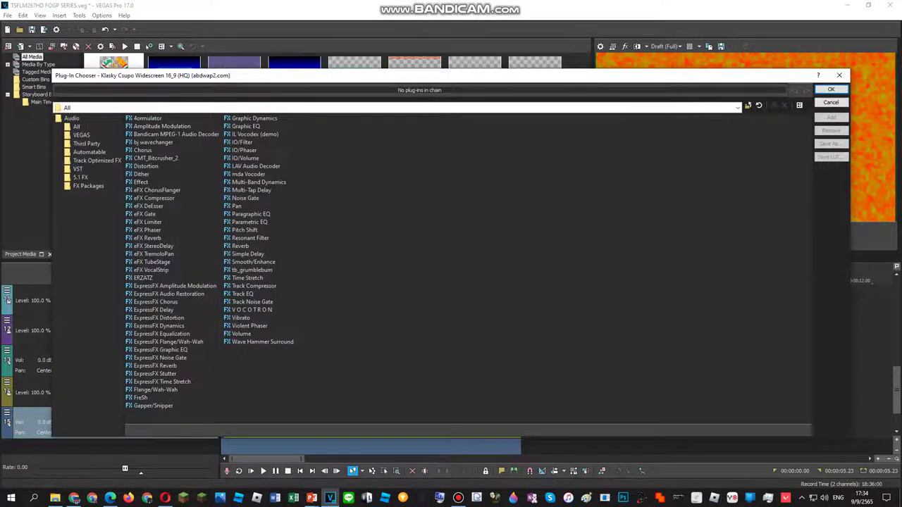
double_click(255, 134)
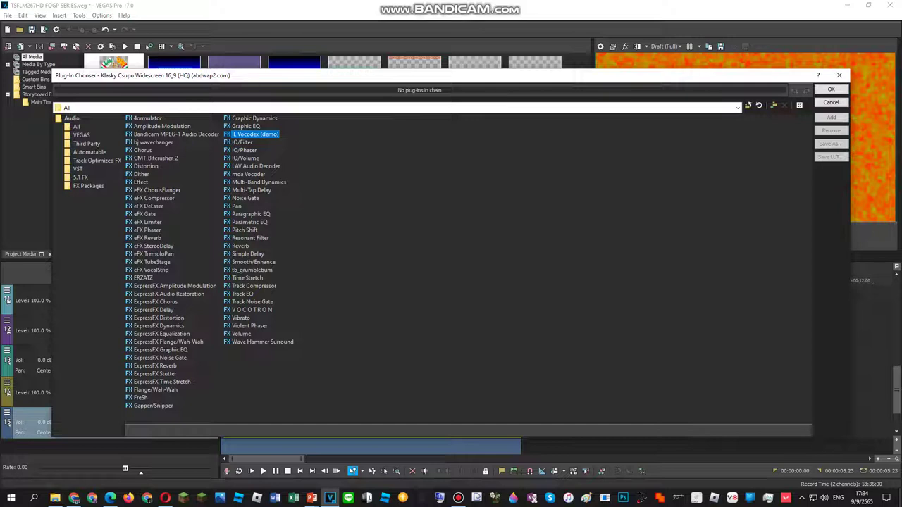
double_click(255, 134)
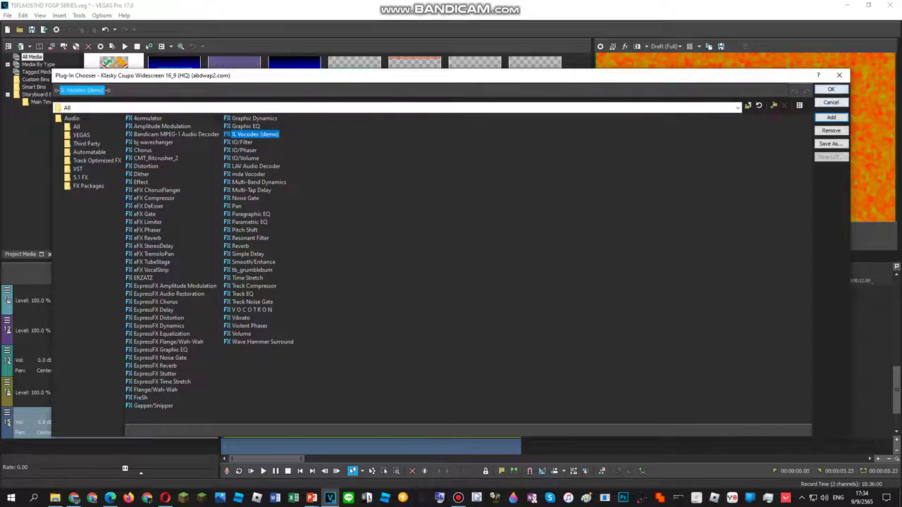
left_click(830, 89)
Load the Chord preset in Vocodex and set its carrier synthesizer to Flanged saw
mouse_move(311, 498)
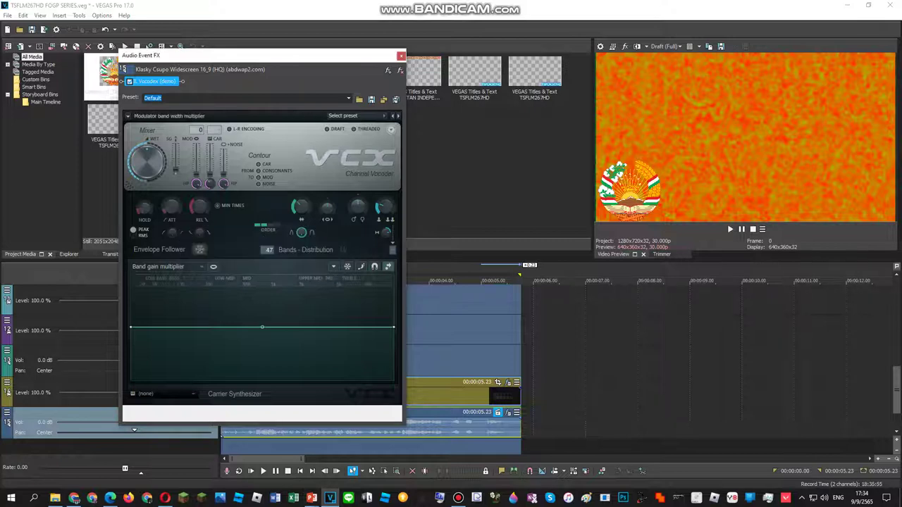
left_click(342, 116)
left_click(342, 193)
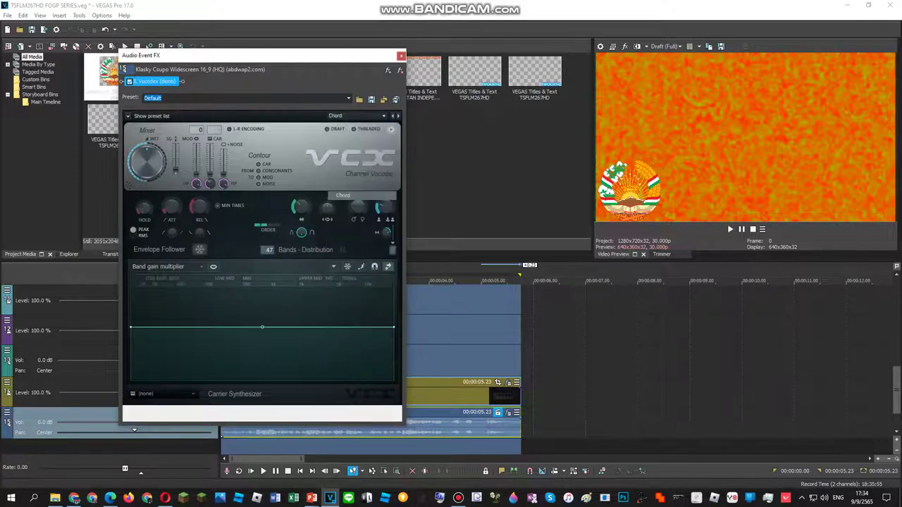
left_click(162, 393)
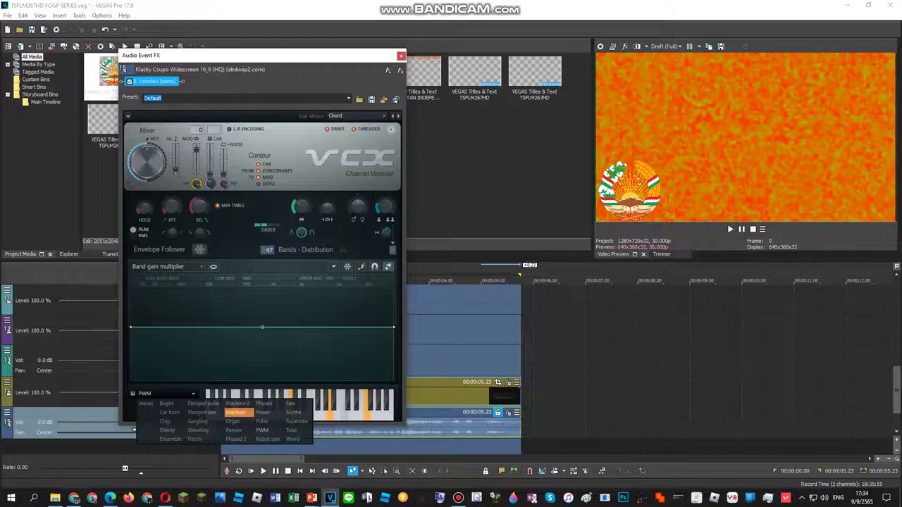
left_click(204, 412)
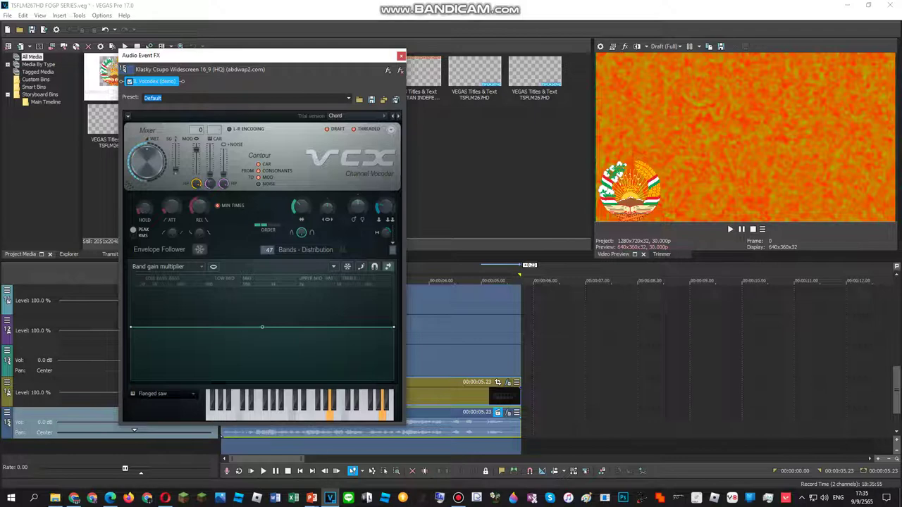
Build a fuller chord by turning on more carrier keyboard notes, preview the vocoded audio, and close the audio effect window
left_click(295, 400)
left_click(445, 361)
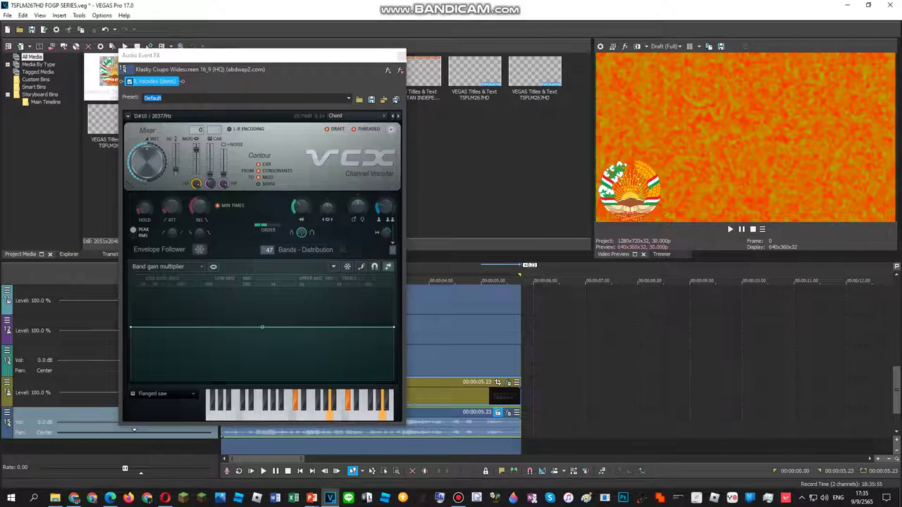
key("space")
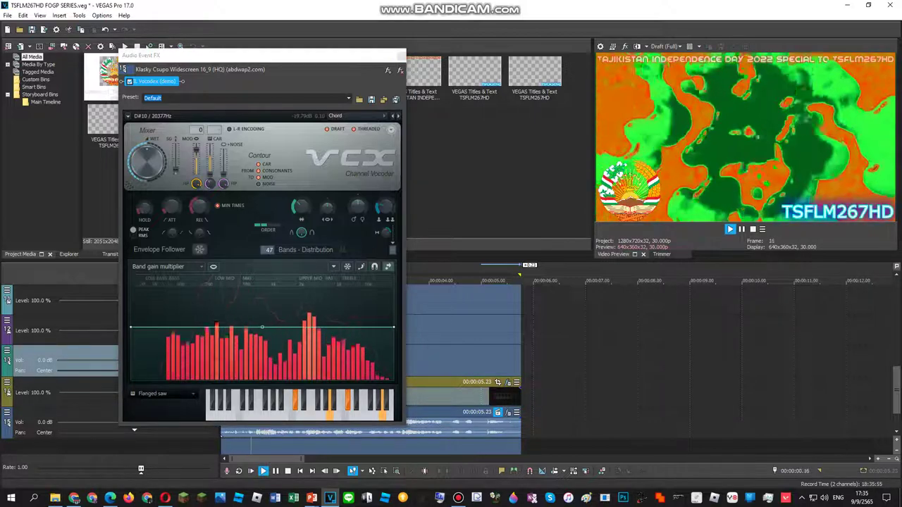
key("space")
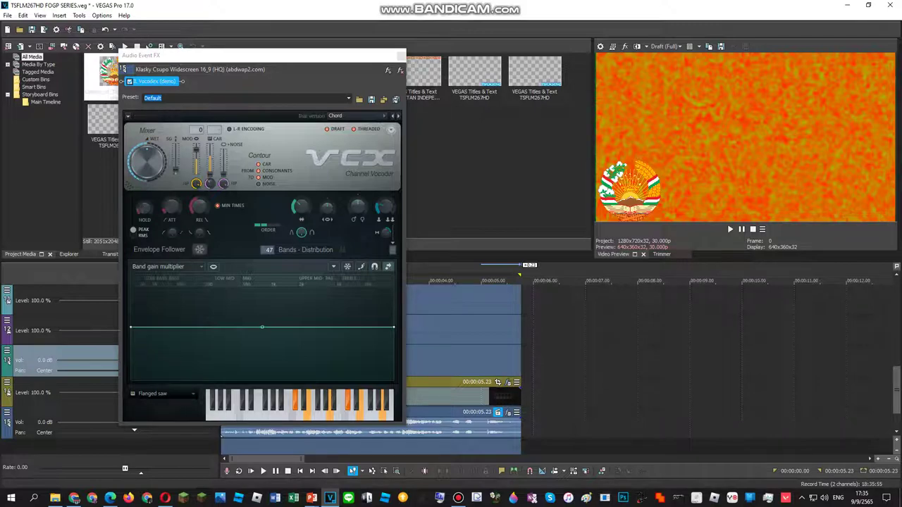
key("space")
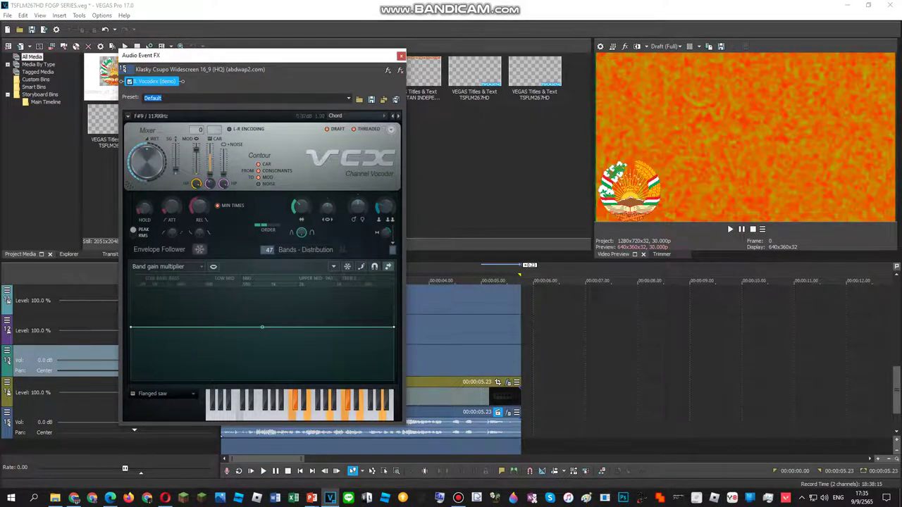
left_click(57, 338)
key("space")
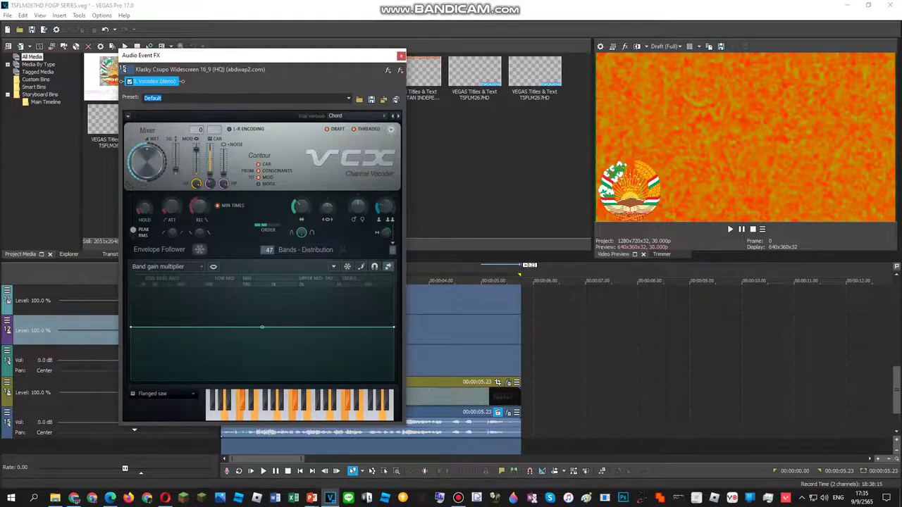
left_click(79, 353)
key("space")
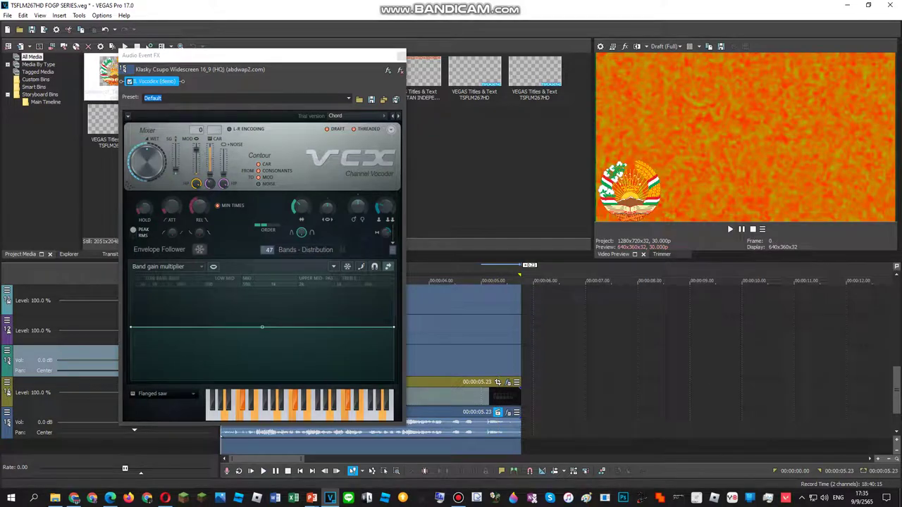
key("space")
left_click(401, 55)
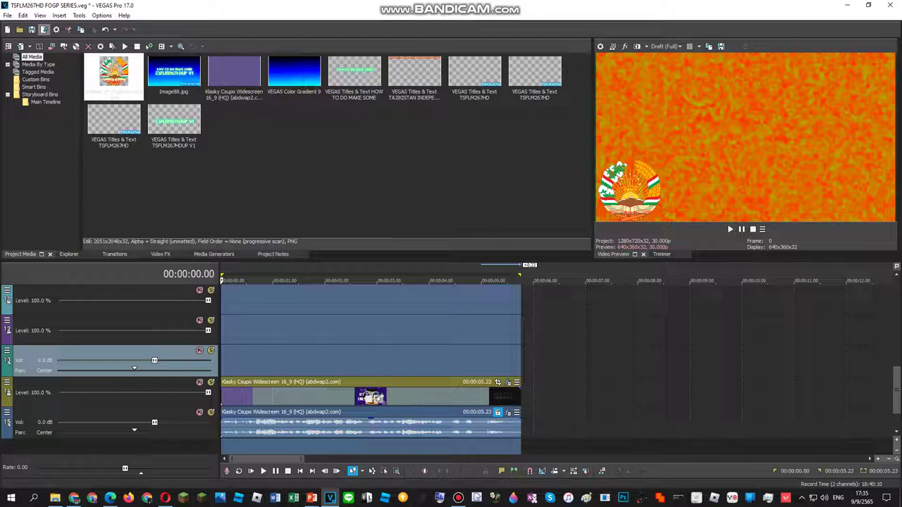
Open the render settings and name the output file "An Audio Effect I'll Call TajikistanFlangedSawChorded"
mouse_move(310, 498)
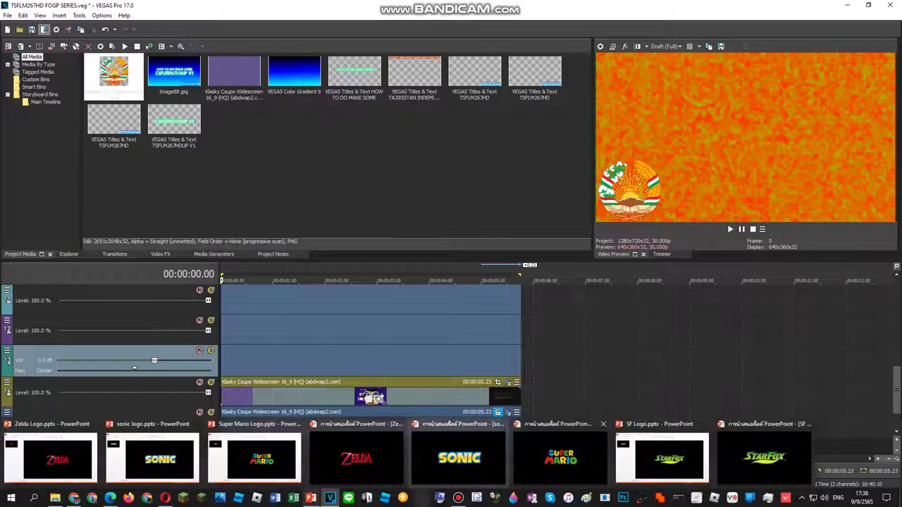
mouse_move(764, 456)
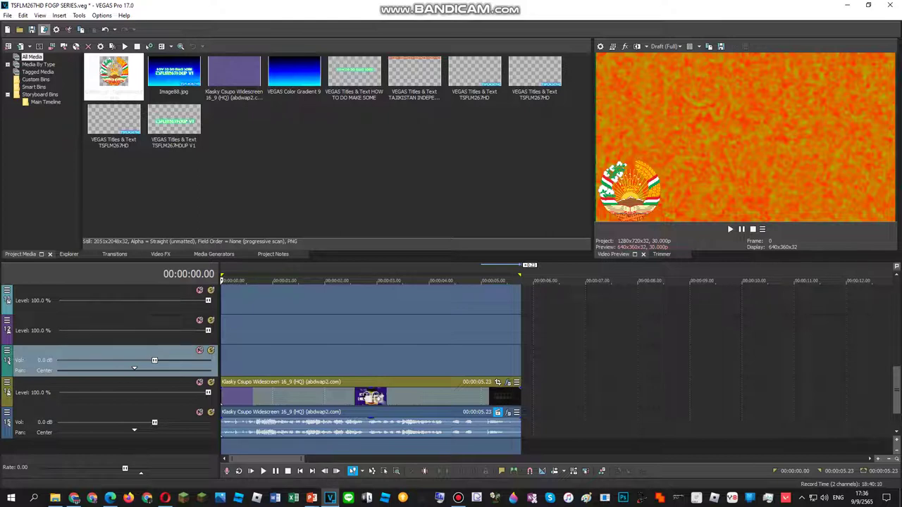
left_click(43, 29)
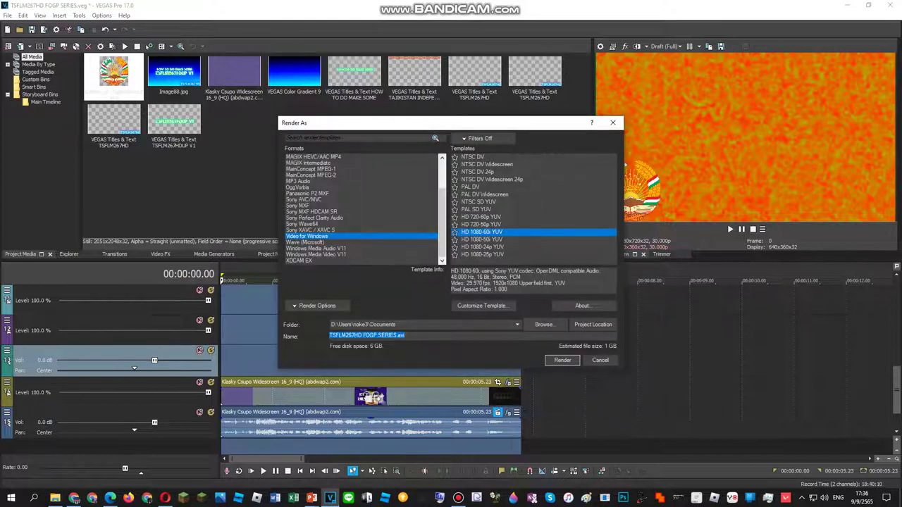
type("An Audio Effect I'll Call")
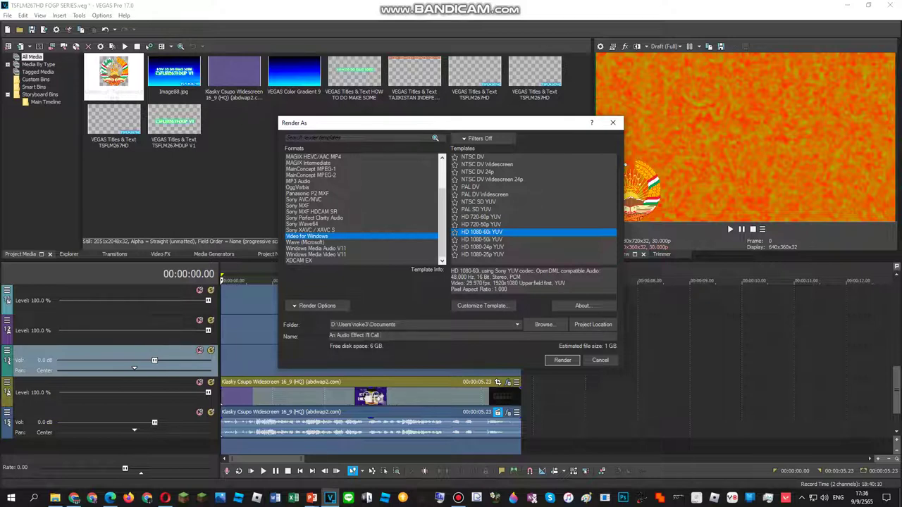
type(" Ta")
type("jik")
type("istan")
type("Flag")
type("ged5aw")
type("Xhordi")
type("d")
key("BackSpace")
type("Chorded")
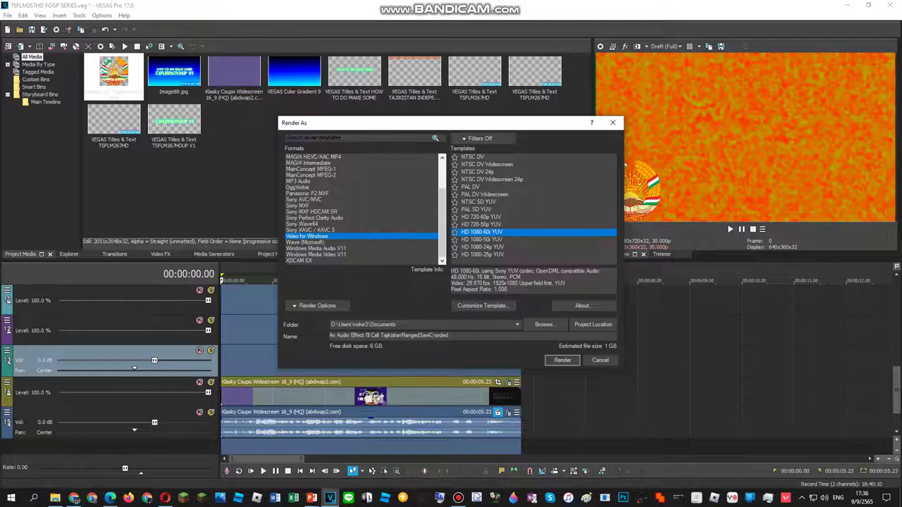